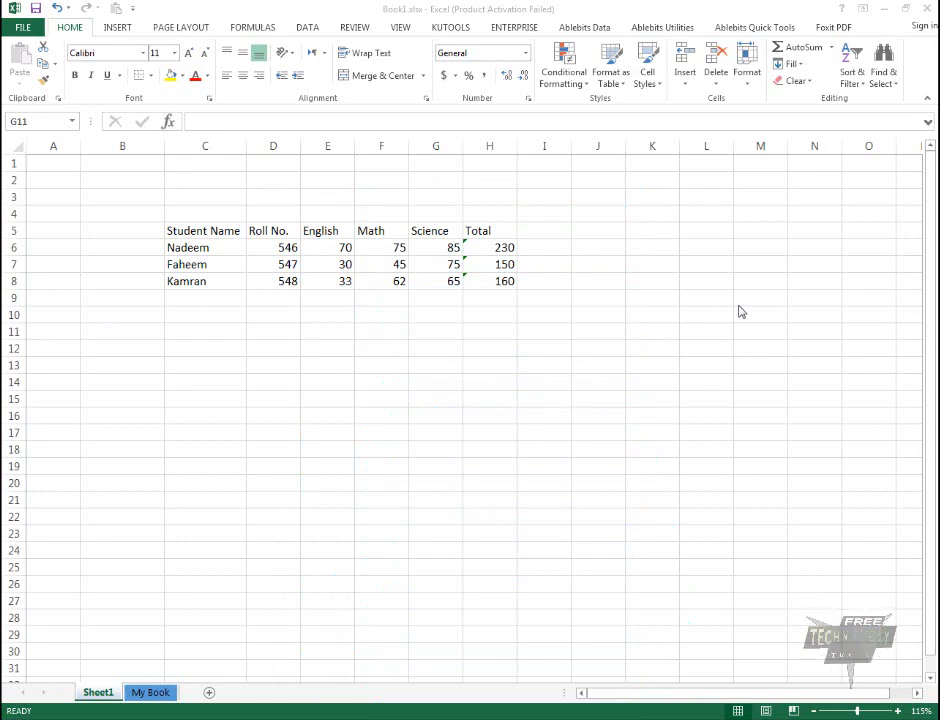
# Step: Search Sheet1 for the first student's name, going to the match and listing all matches
pyautogui.click(891, 87)
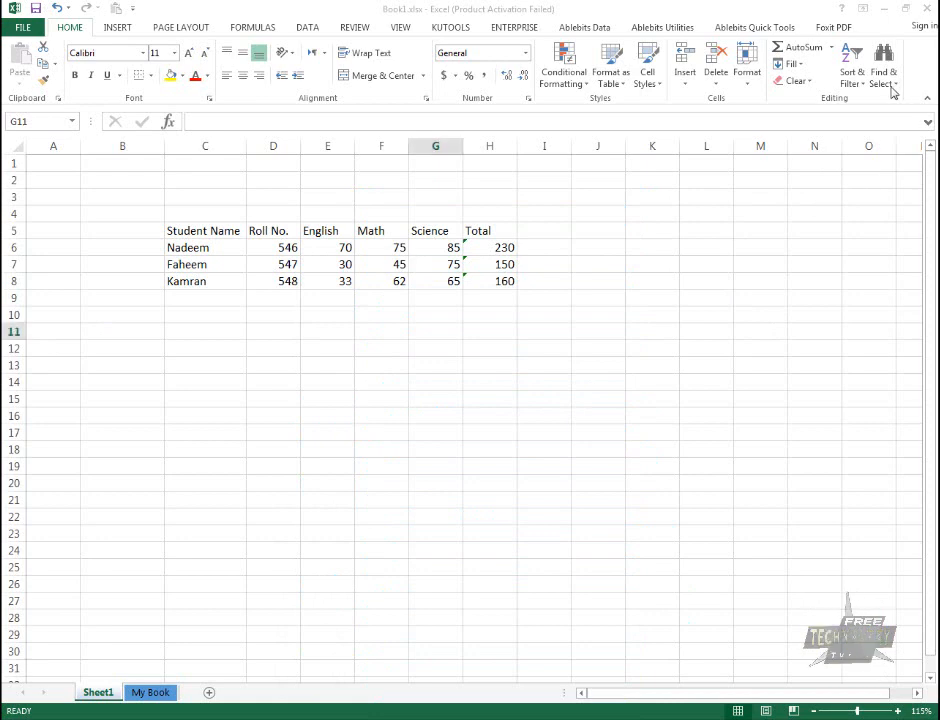
pyautogui.click(891, 87)
pyautogui.click(858, 100)
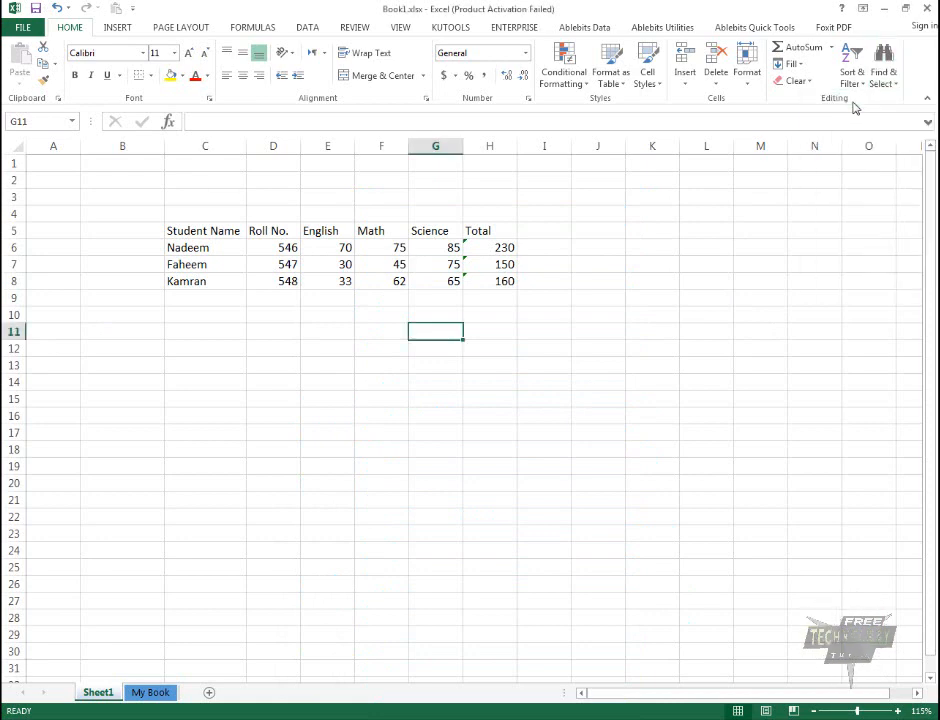
pyautogui.moveTo(493, 340); pyautogui.dragTo(507, 436)
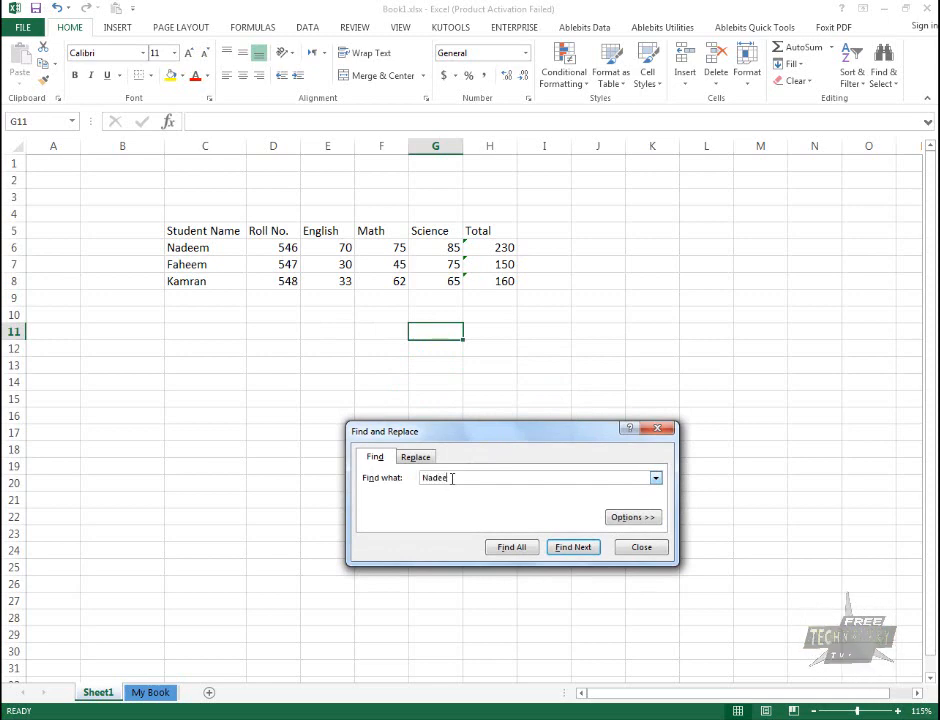
pyautogui.click(560, 550)
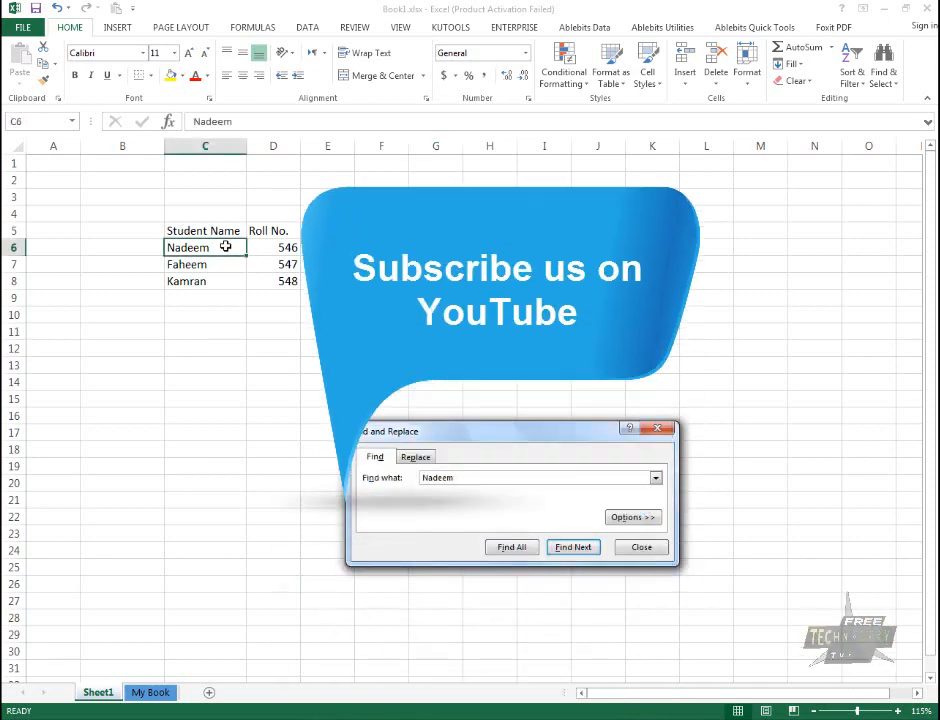
pyautogui.moveTo(540, 432); pyautogui.dragTo(564, 331)
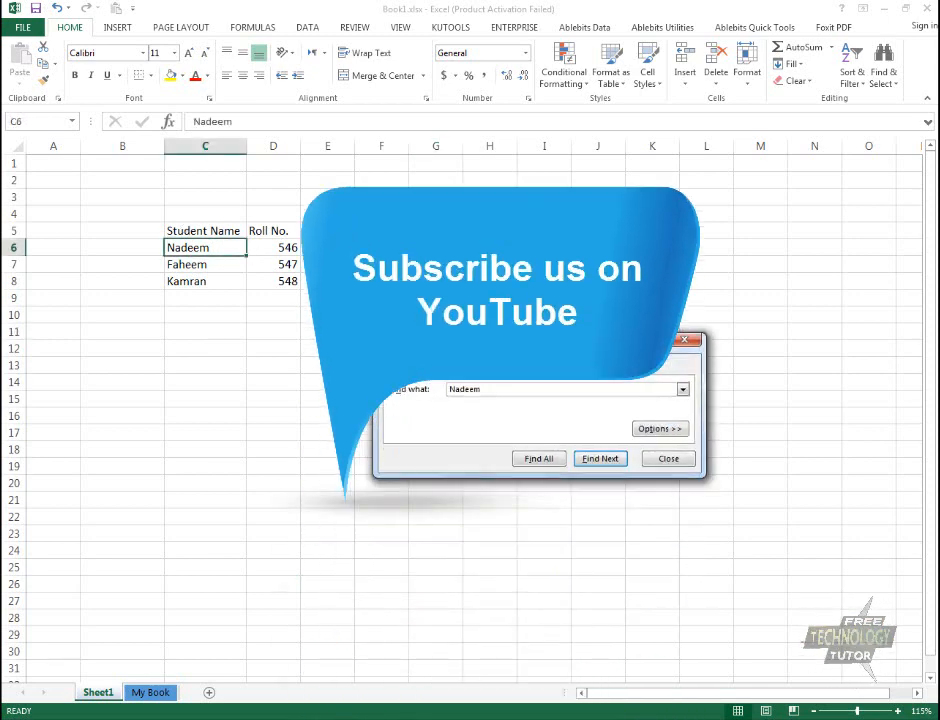
pyautogui.click(546, 450)
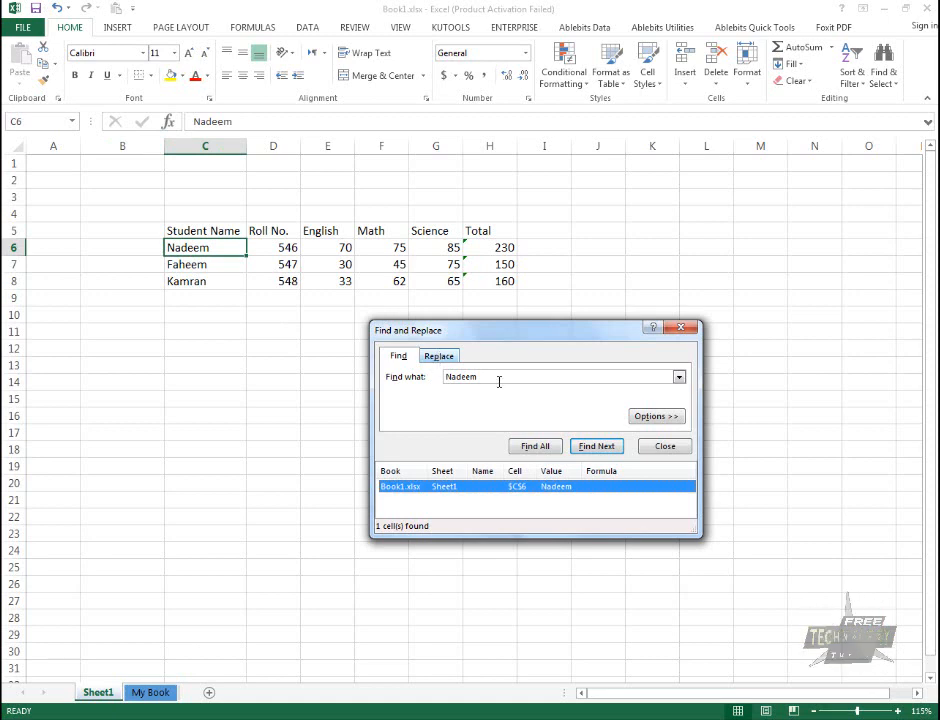
# Step: Expand the search options, set the scope to Workbook and list all matches for the student's name
pyautogui.click(680, 418)
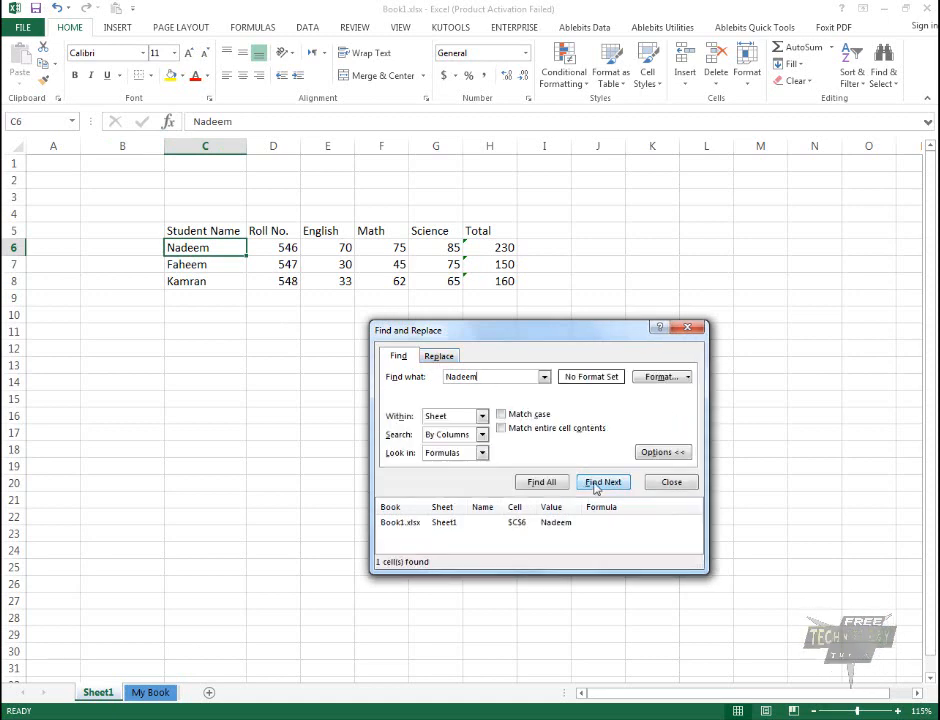
pyautogui.click(481, 417)
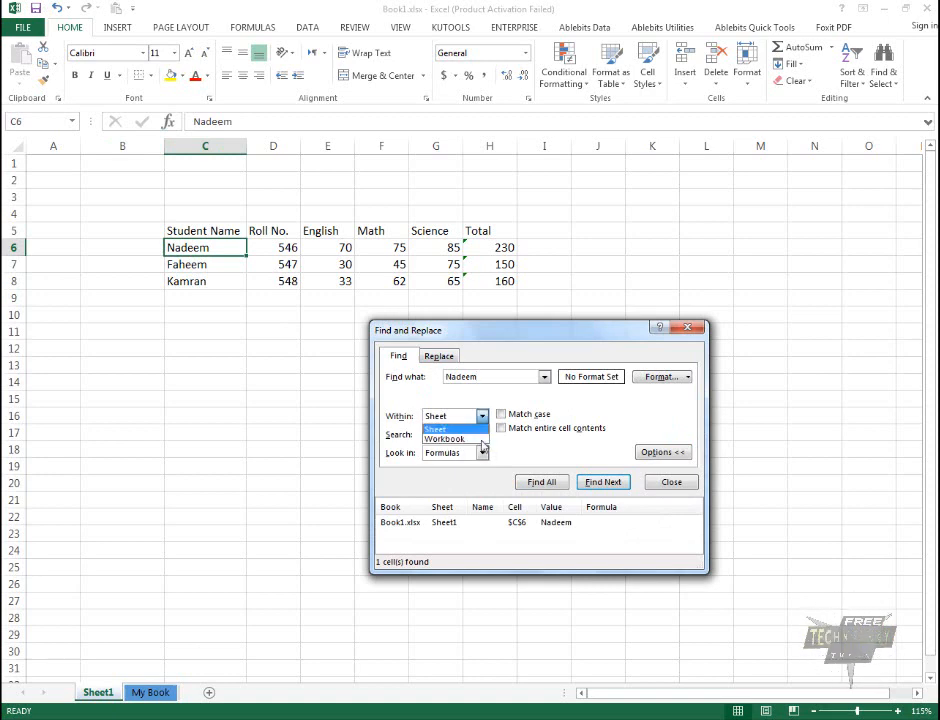
pyautogui.click(479, 417)
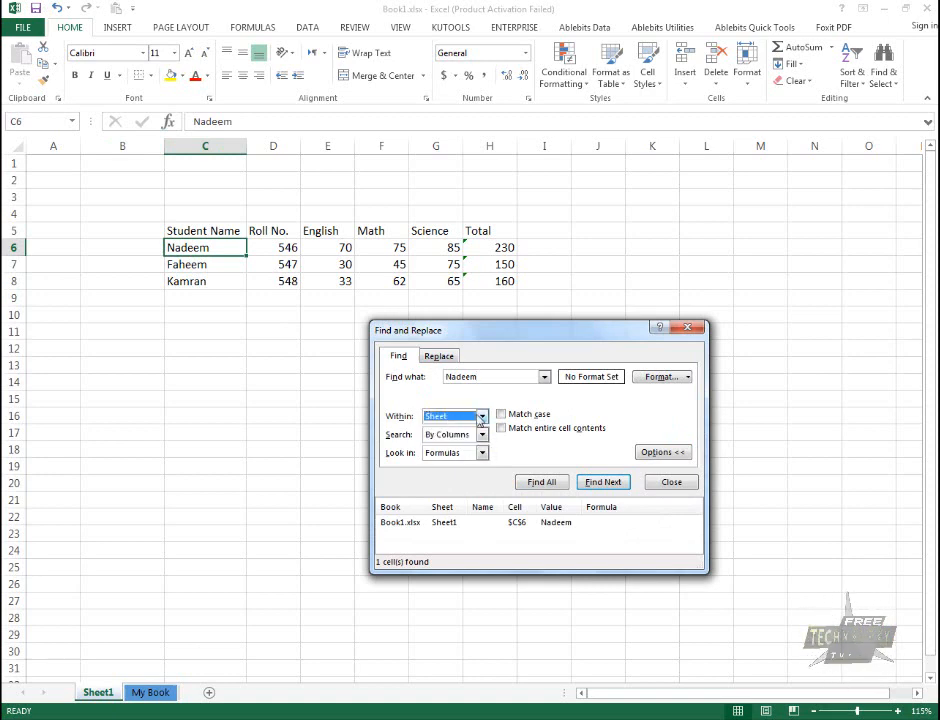
pyautogui.click(480, 415)
pyautogui.click(454, 440)
pyautogui.click(564, 484)
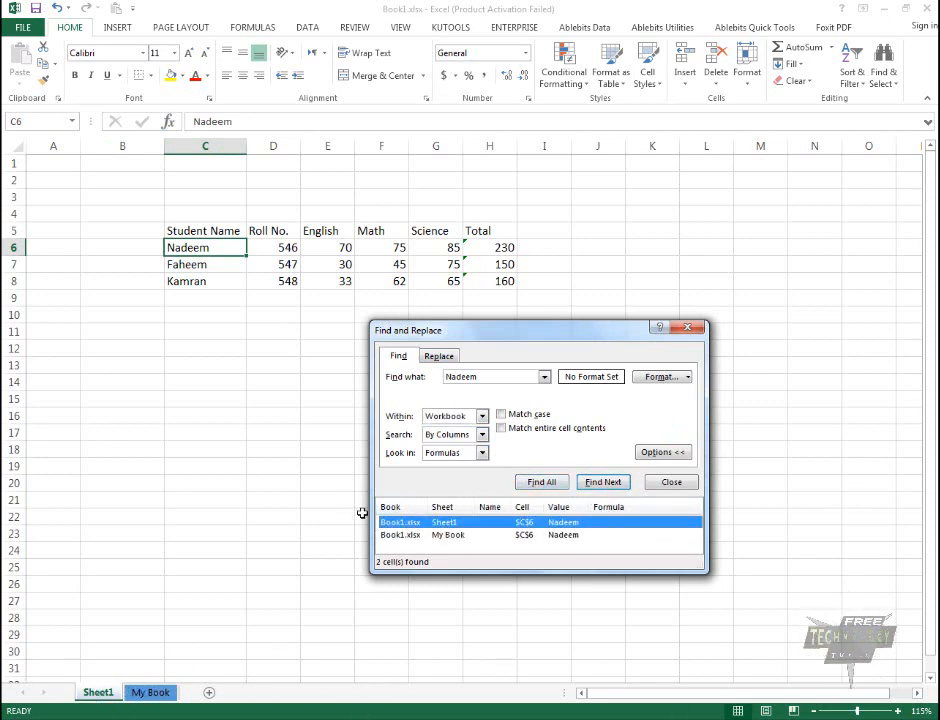
# Step: Go back and forth between the matches listed for Sheet1 and My Book, ending on the Sheet1 match
pyautogui.click(400, 527)
pyautogui.click(452, 537)
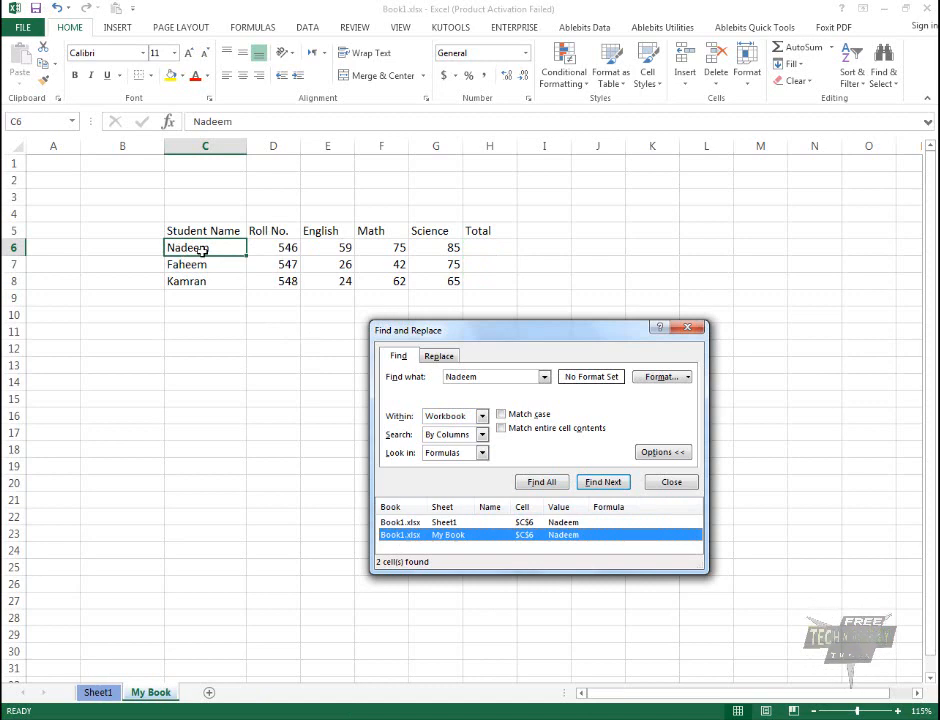
pyautogui.click(455, 522)
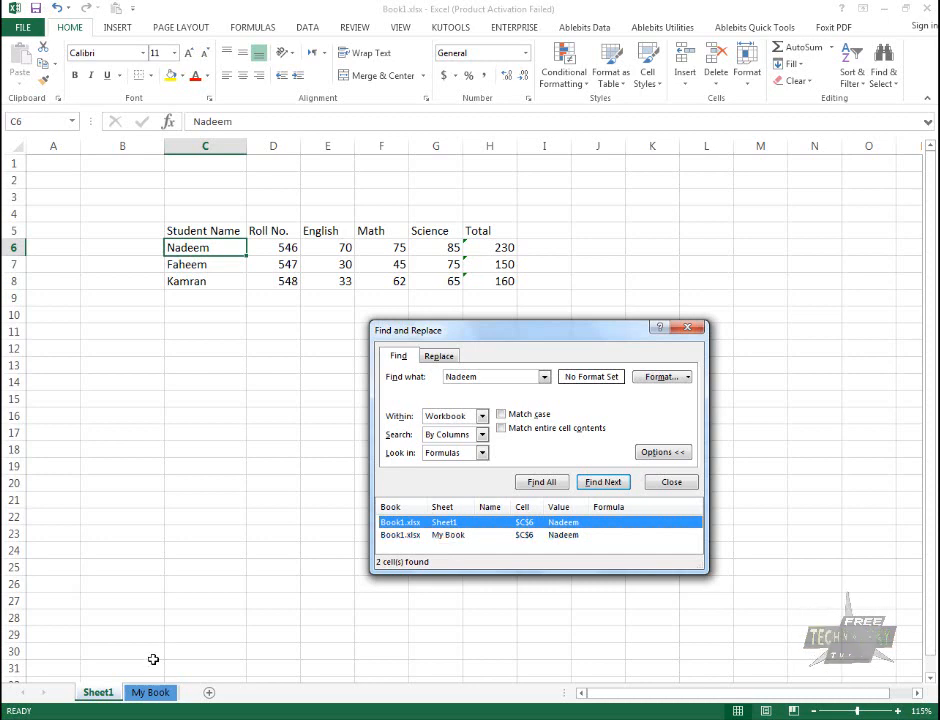
pyautogui.click(431, 541)
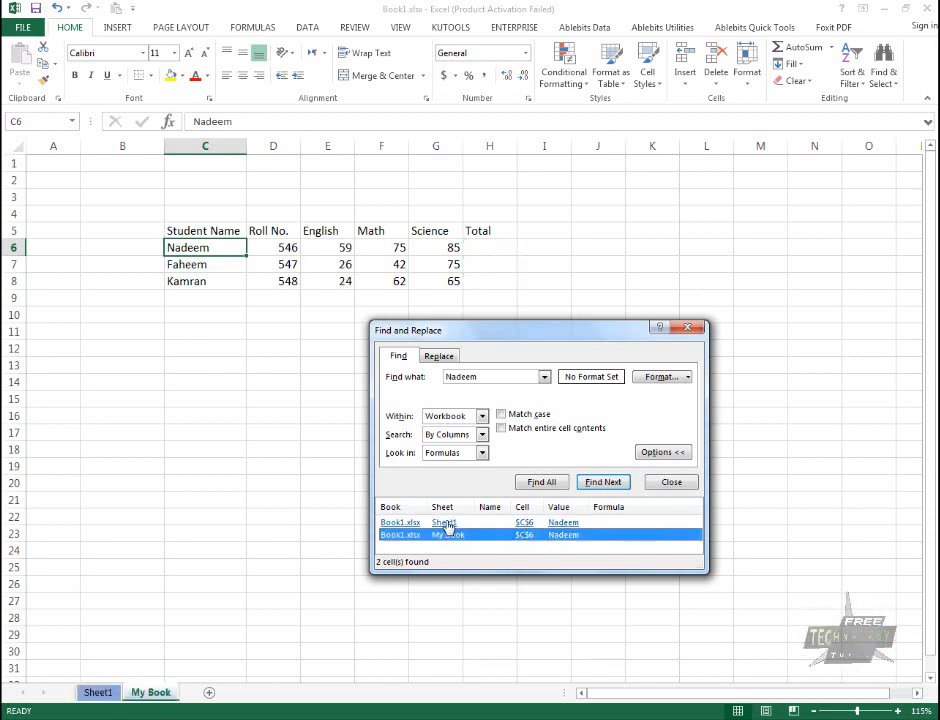
pyautogui.click(448, 524)
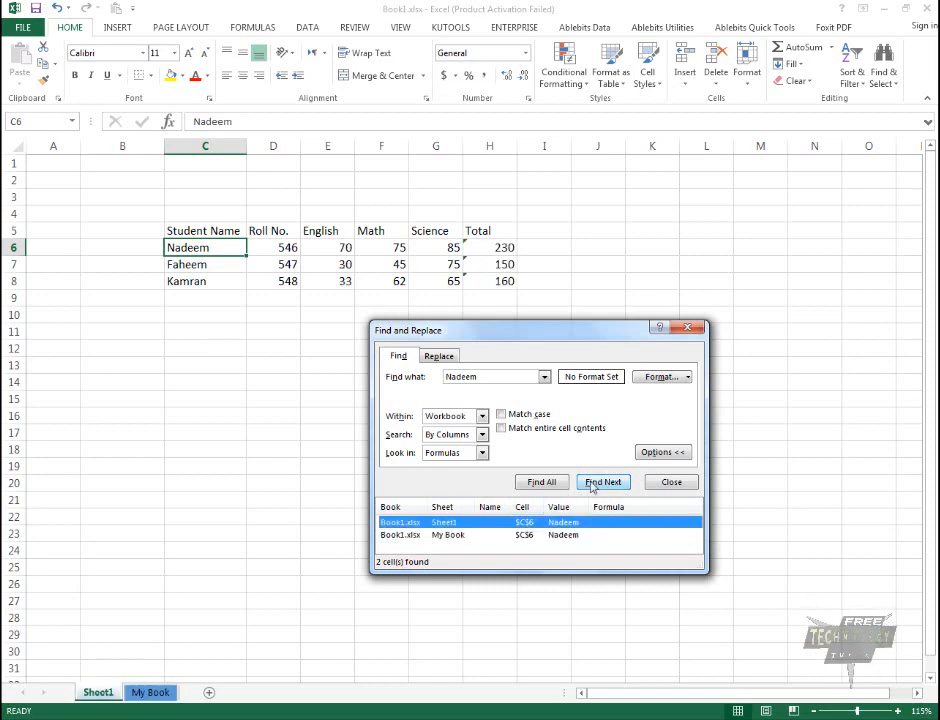
# Step: Restrict the search scope to Sheet and list all matches for the student's name again
pyautogui.click(481, 416)
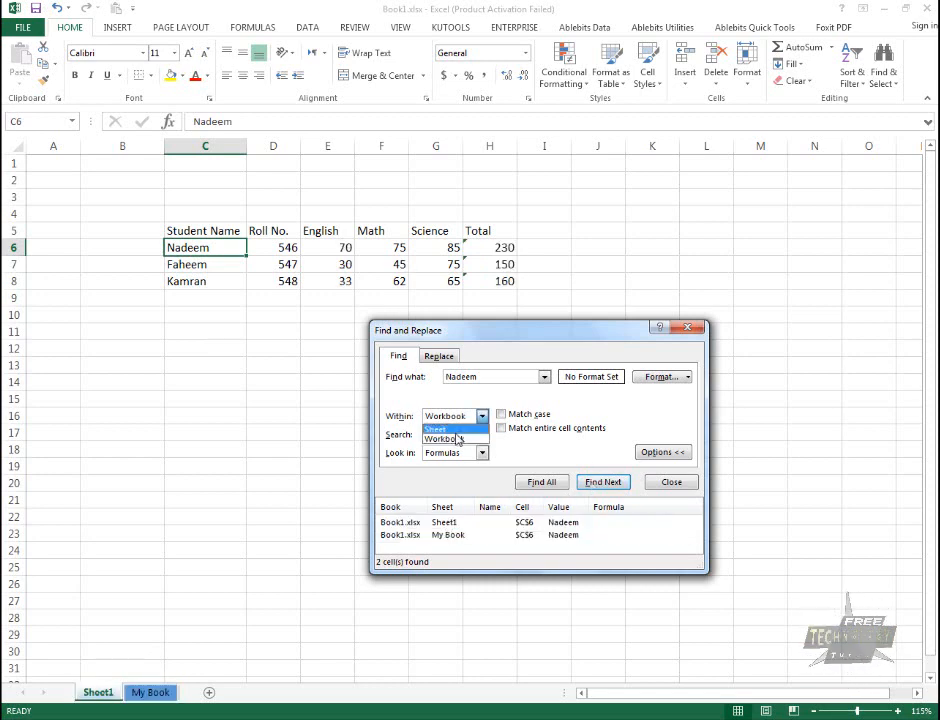
pyautogui.click(452, 428)
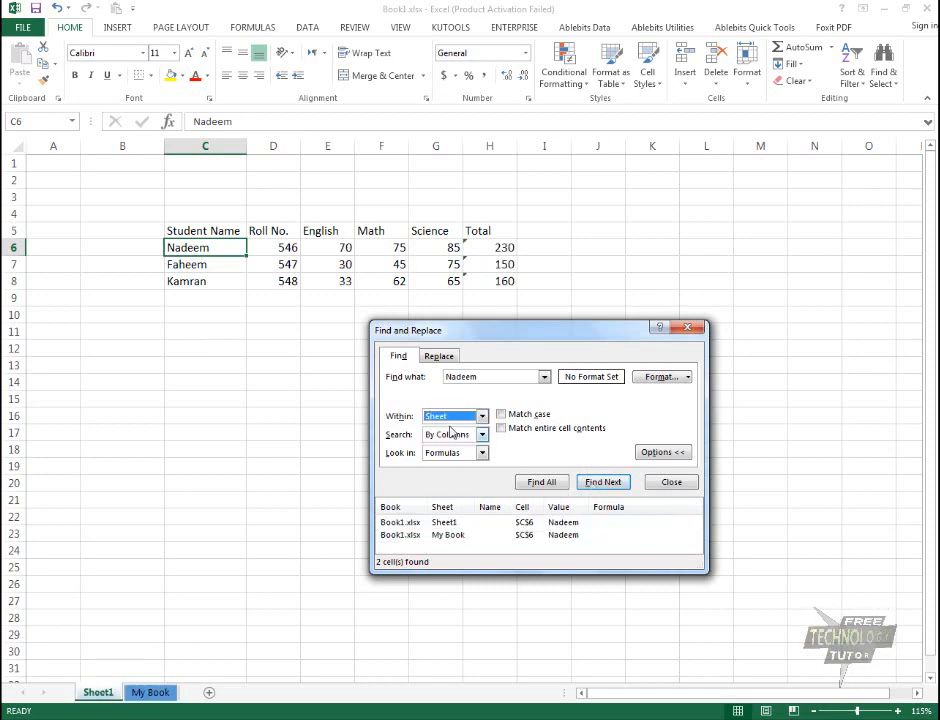
pyautogui.click(560, 482)
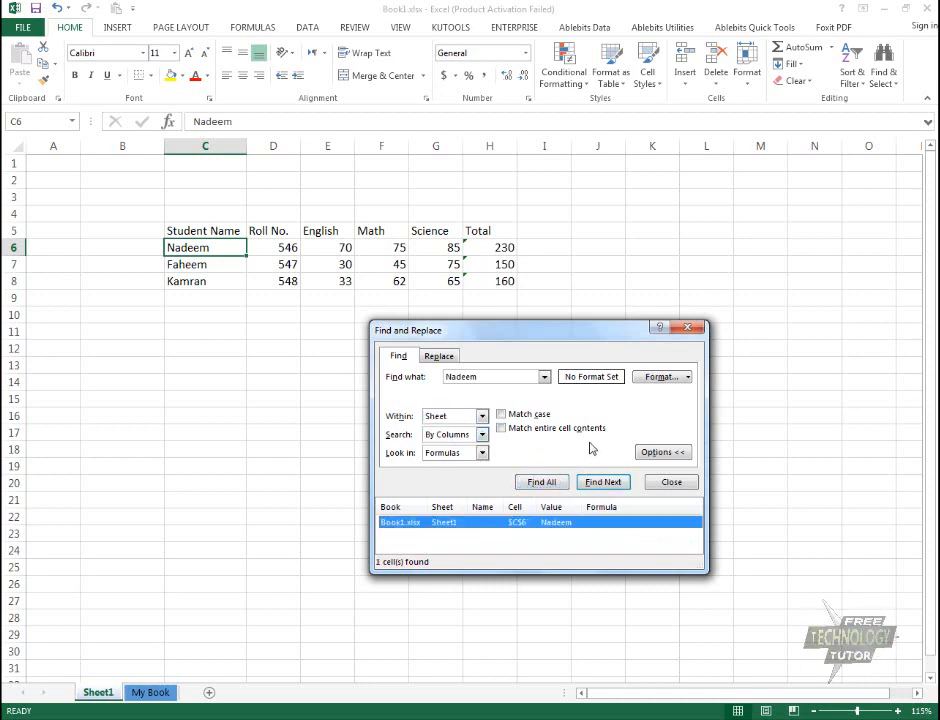
# Step: Set the search direction to By Rows and list all matches for the student's name
pyautogui.click(482, 434)
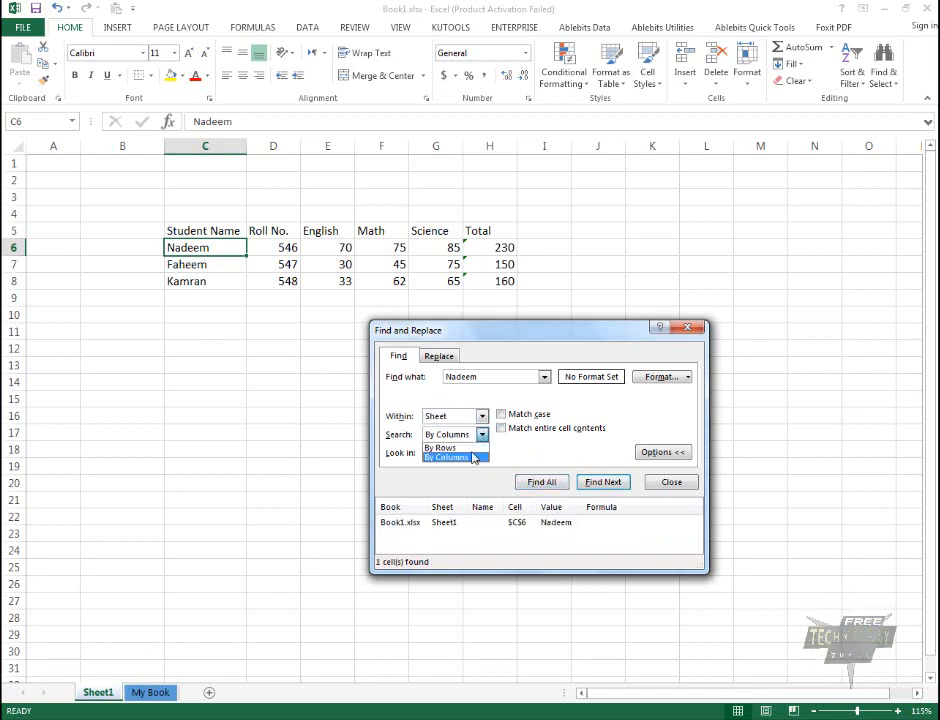
pyautogui.click(470, 449)
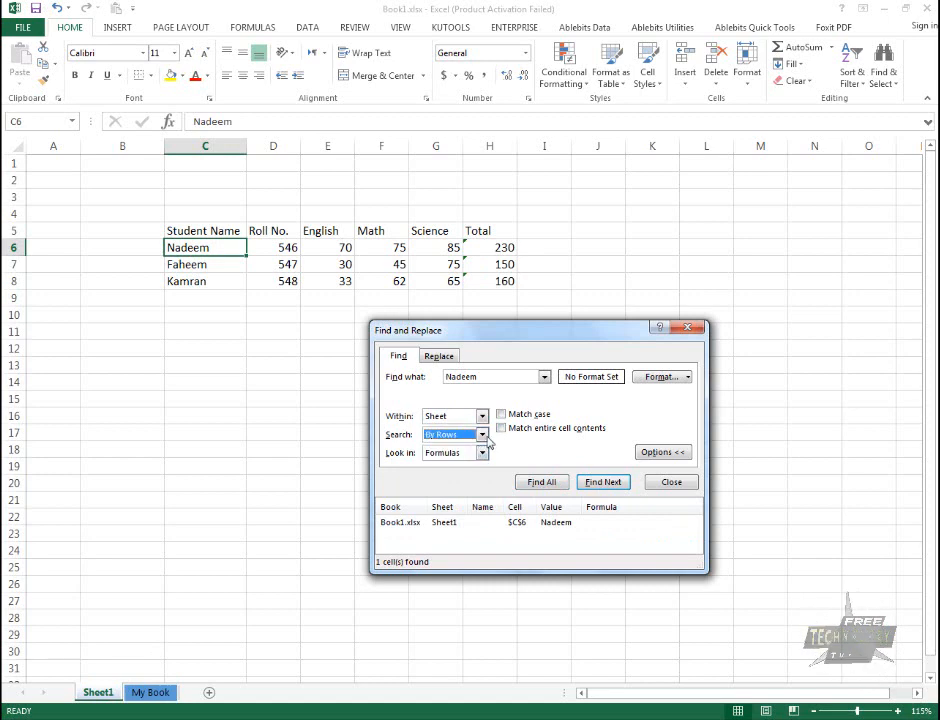
pyautogui.click(541, 481)
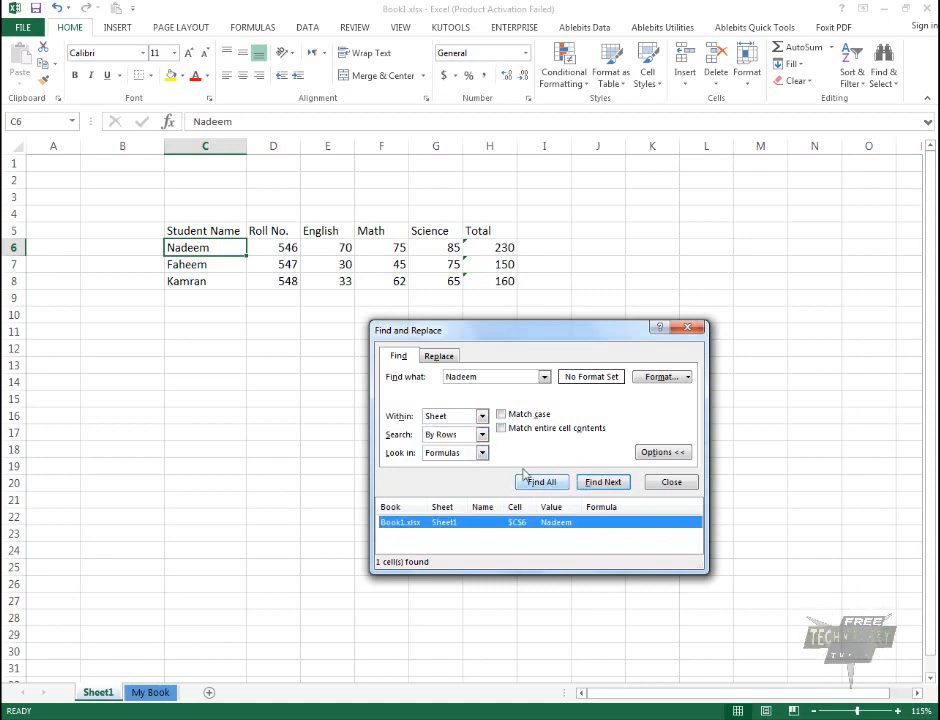
pyautogui.click(481, 436)
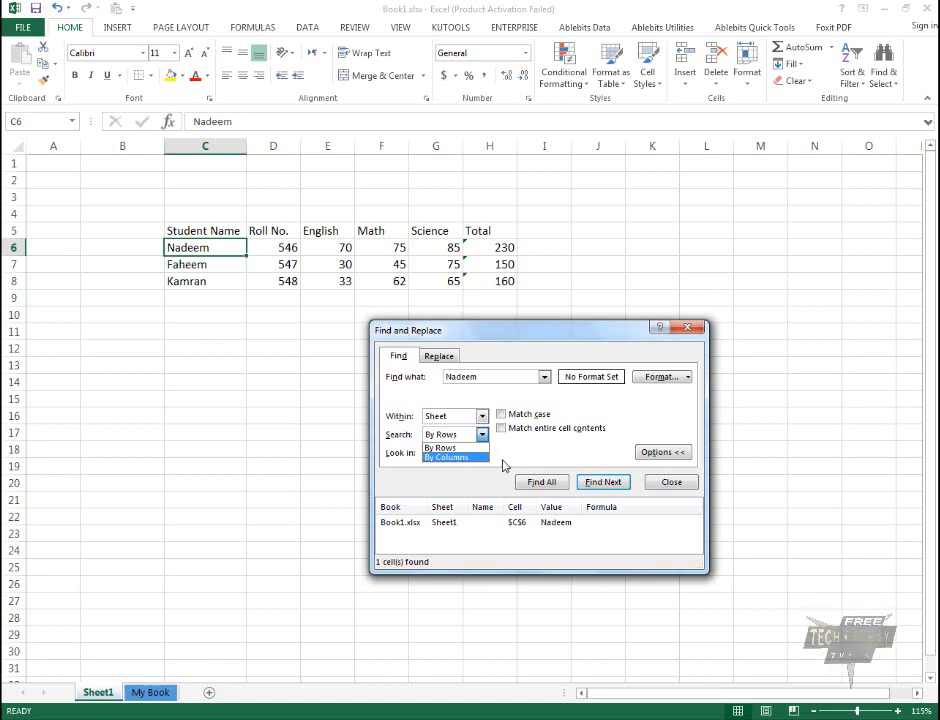
pyautogui.click(501, 460)
# Step: Switch the search to look in Values and return it to Formulas
pyautogui.click(482, 453)
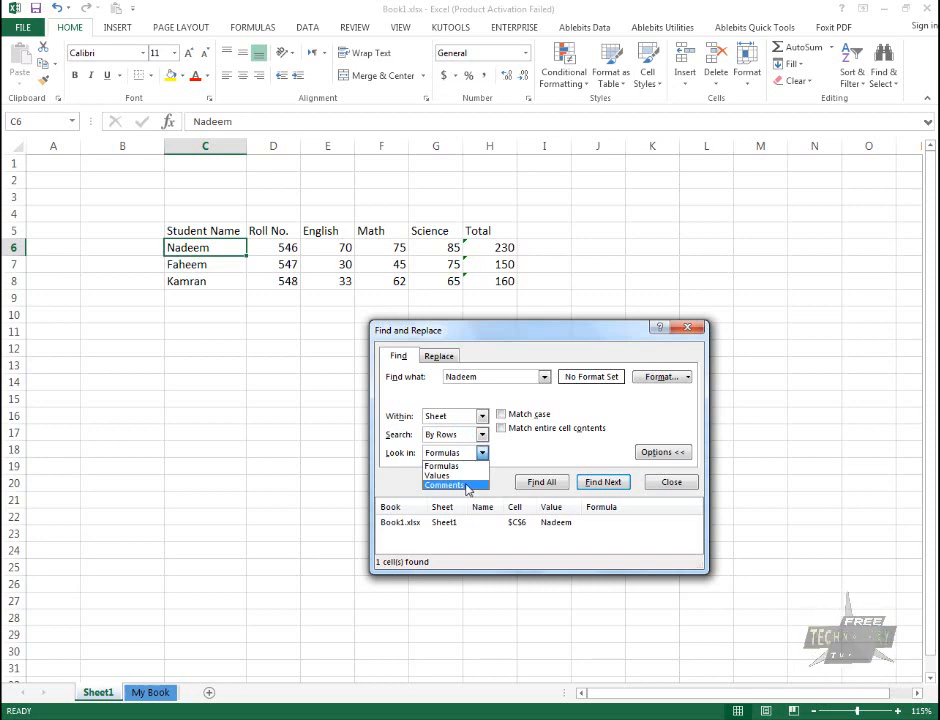
pyautogui.click(440, 475)
pyautogui.click(450, 453)
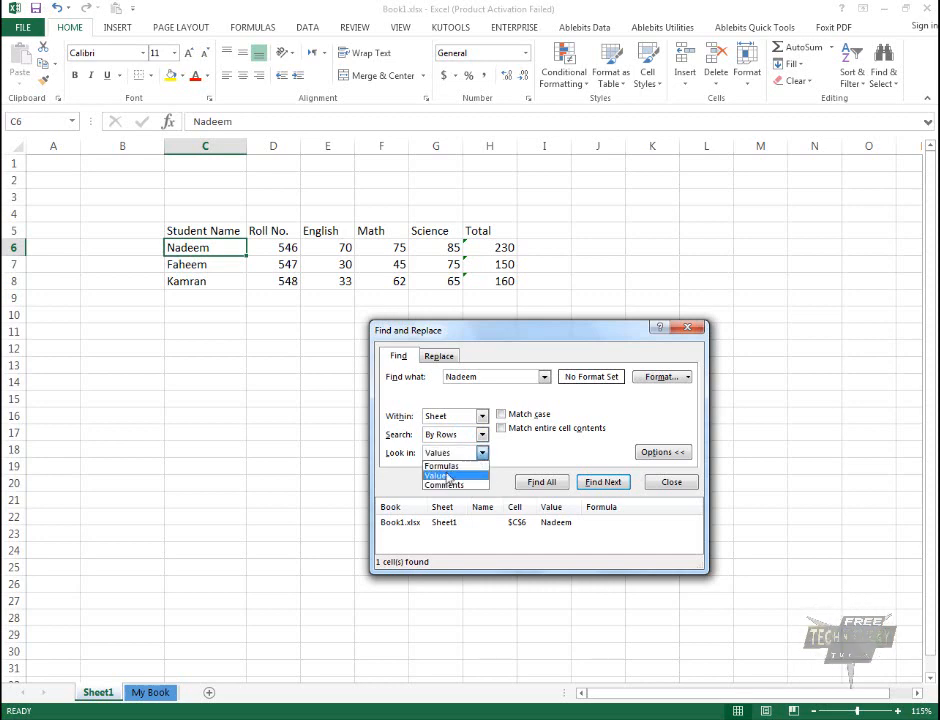
pyautogui.click(447, 477)
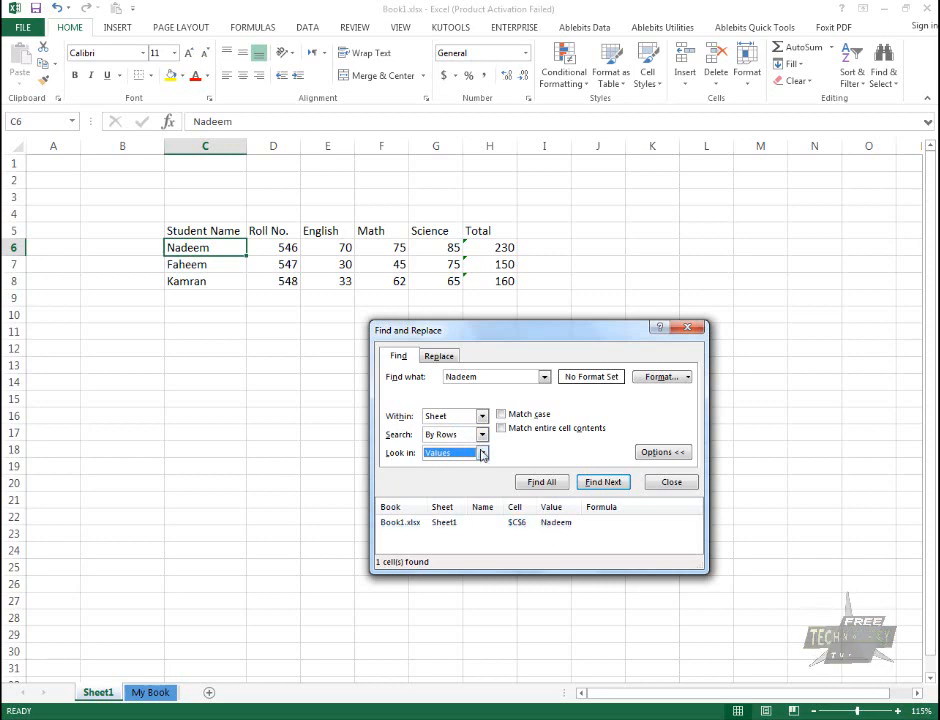
pyautogui.click(482, 455)
pyautogui.click(445, 464)
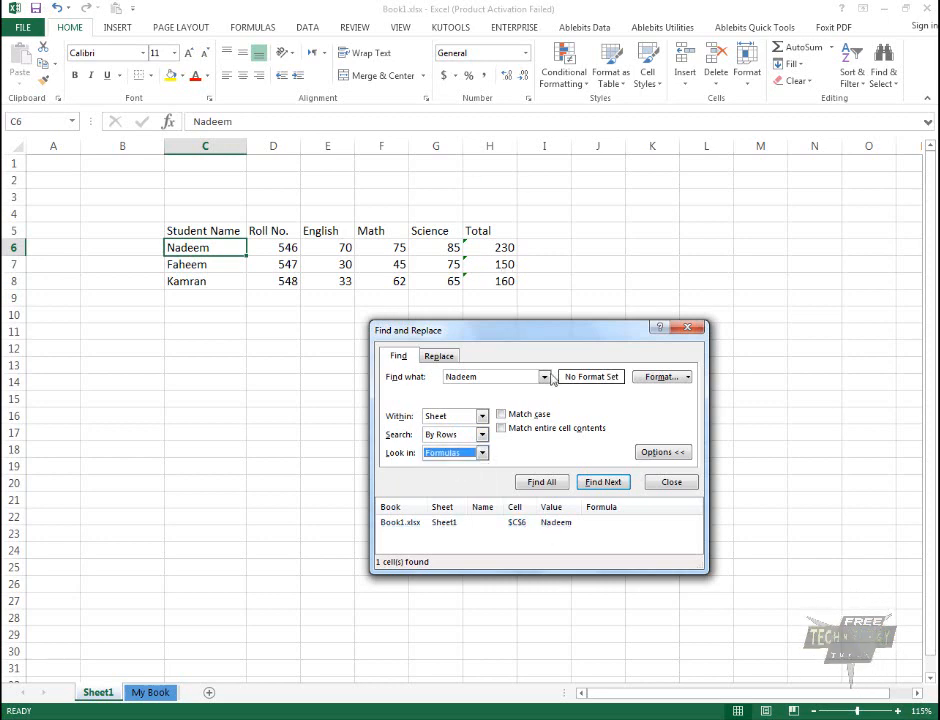
# Step: Replace the search term with "sum" and list all cells whose formulas contain it
pyautogui.click(452, 378)
pyautogui.doubleClick(452, 378)
pyautogui.write('sum')
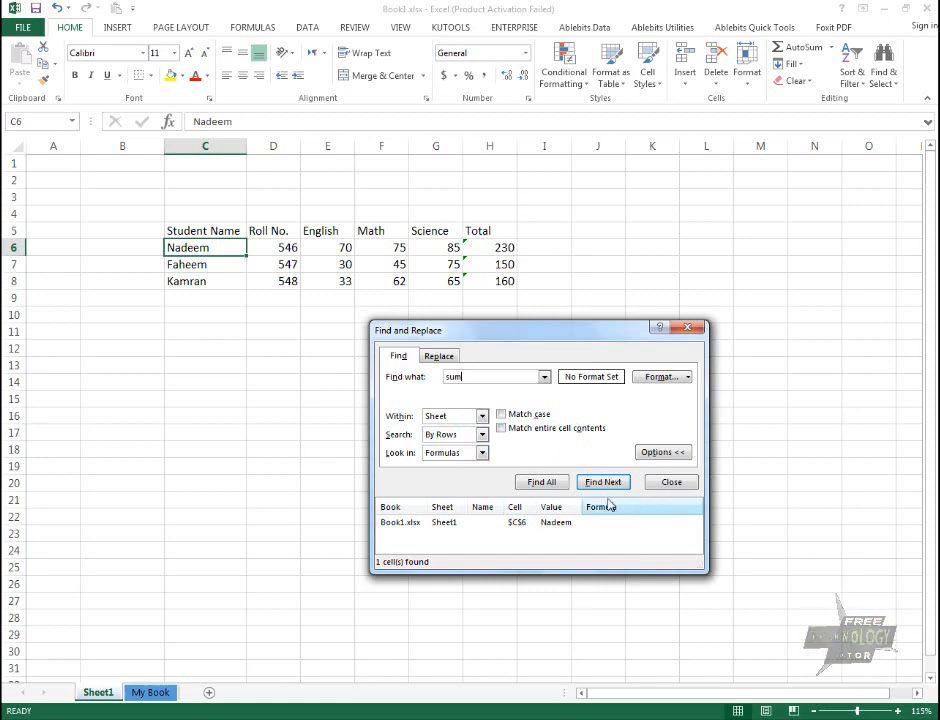
pyautogui.click(552, 483)
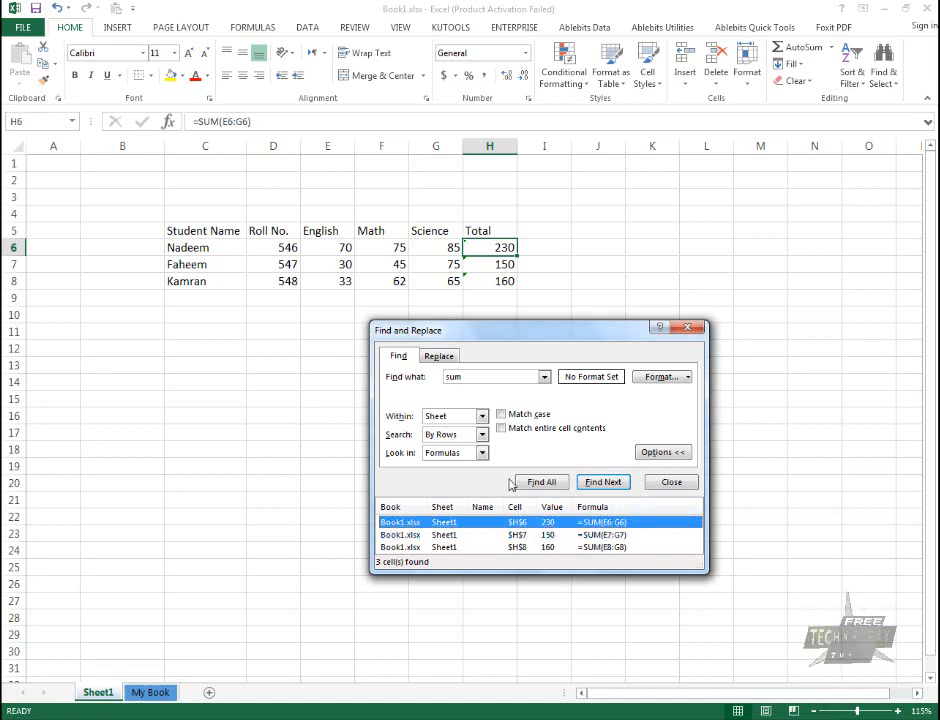
# Step: Set the search to look in Values and list all matches for "sum"
pyautogui.click(477, 454)
pyautogui.click(440, 475)
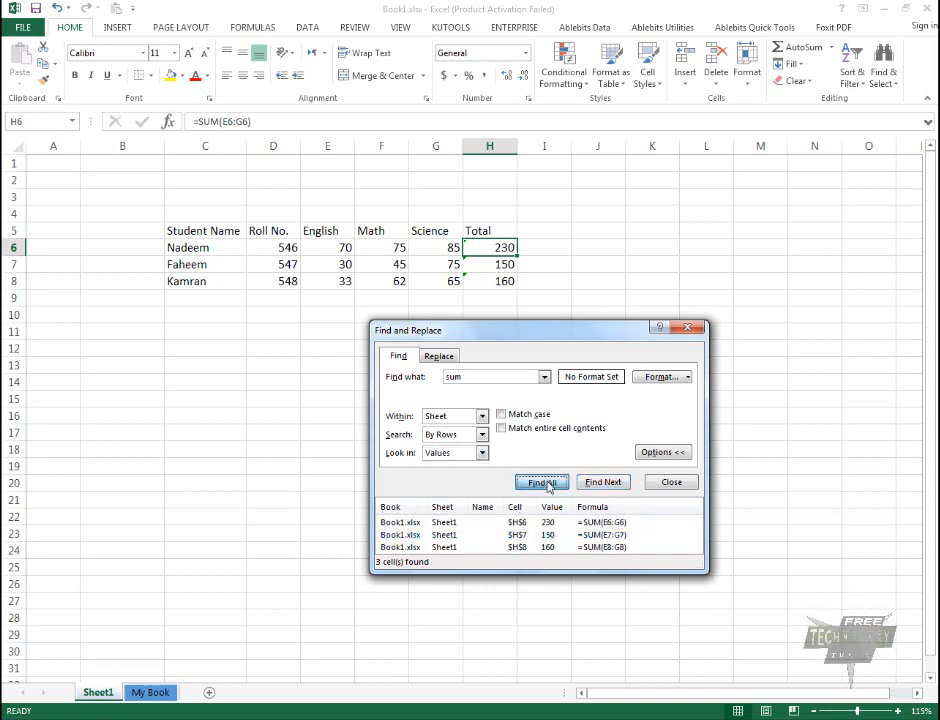
pyautogui.click(541, 482)
pyautogui.click(474, 405)
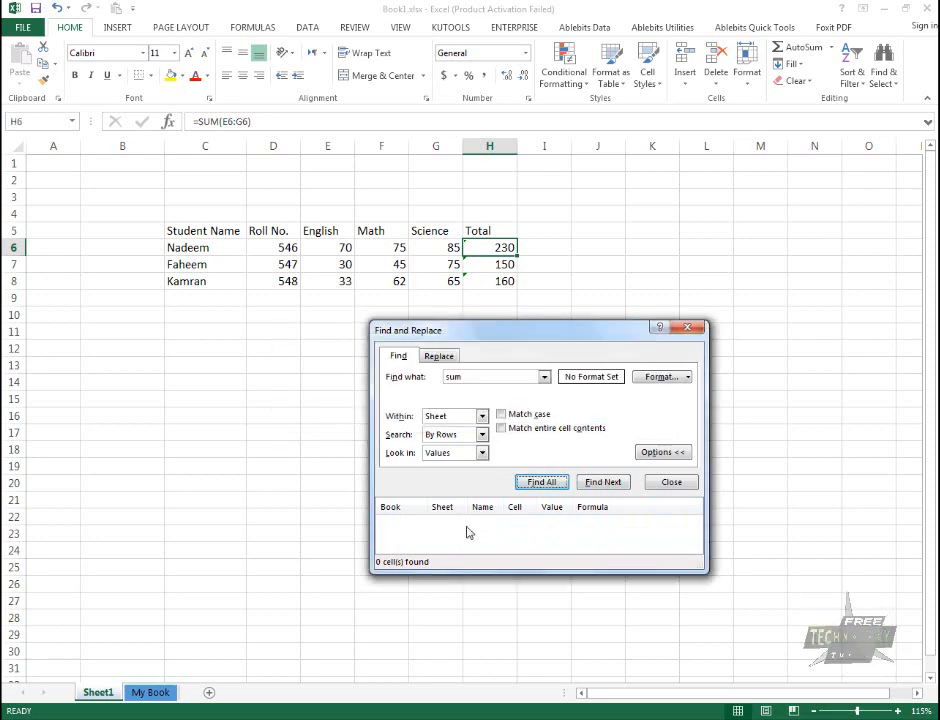
# Step: Switch the search to look in Comments and set it back to Formulas
pyautogui.click(463, 457)
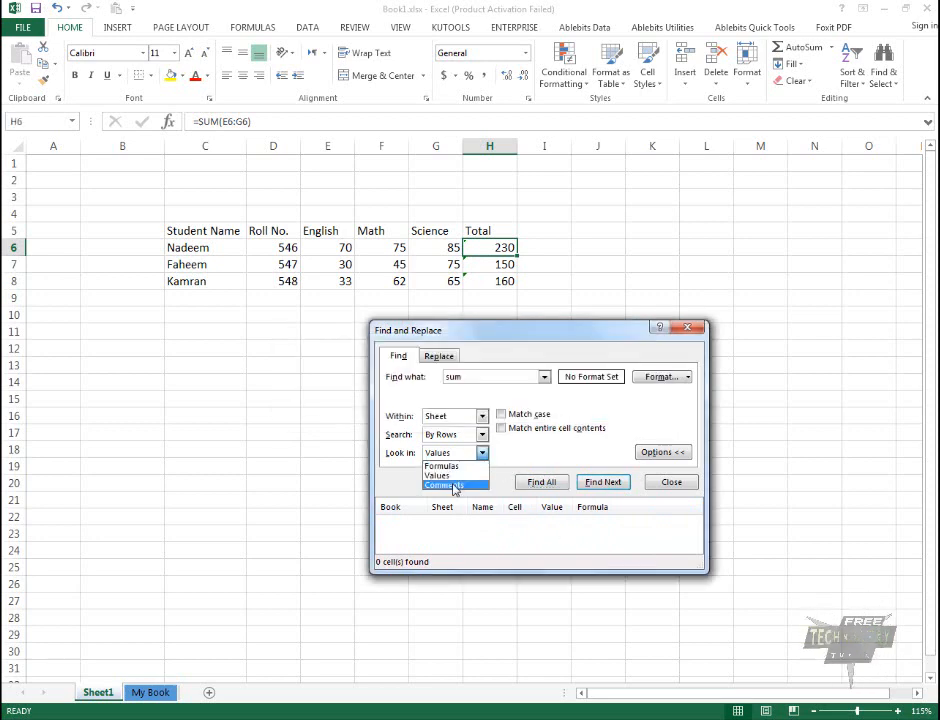
pyautogui.click(453, 486)
pyautogui.click(478, 453)
pyautogui.click(445, 463)
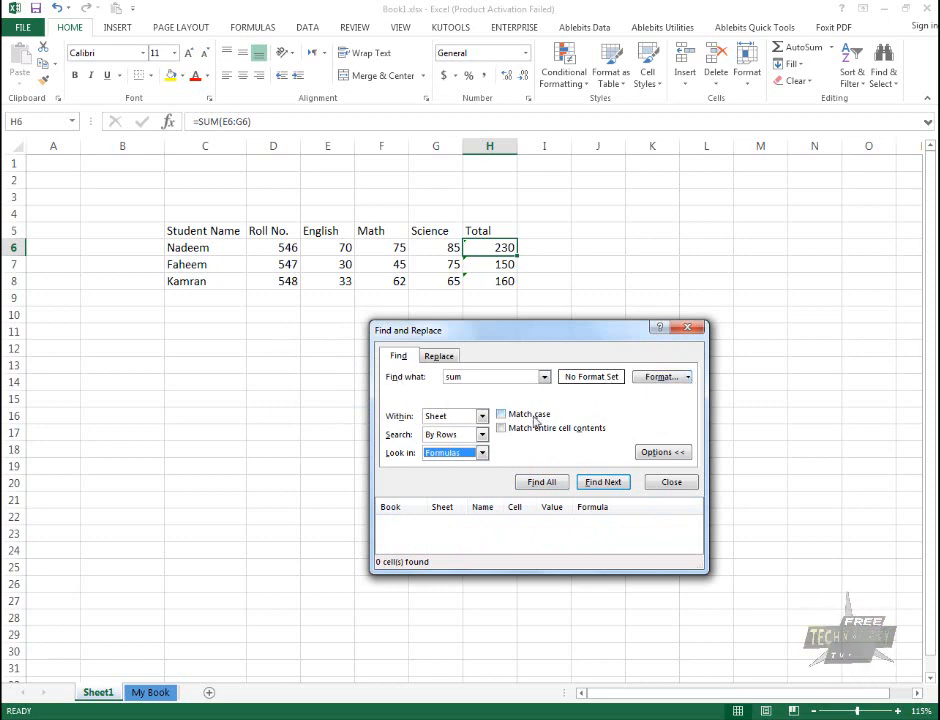
# Step: Try the Match case option for the "sum" search and turn it off again
pyautogui.doubleClick(450, 376)
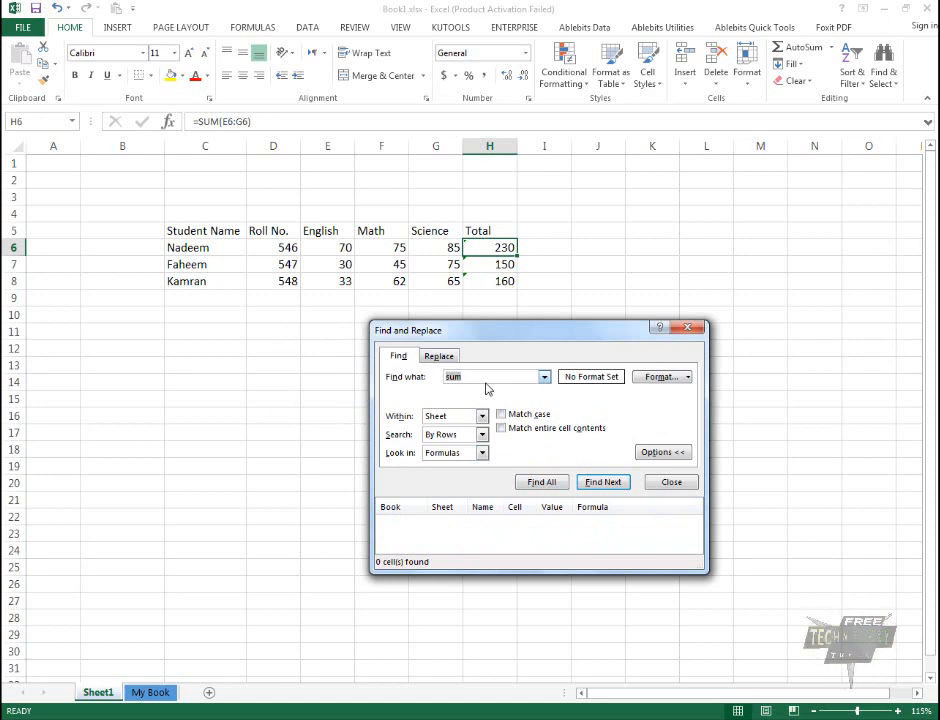
pyautogui.click(527, 415)
pyautogui.click(527, 415)
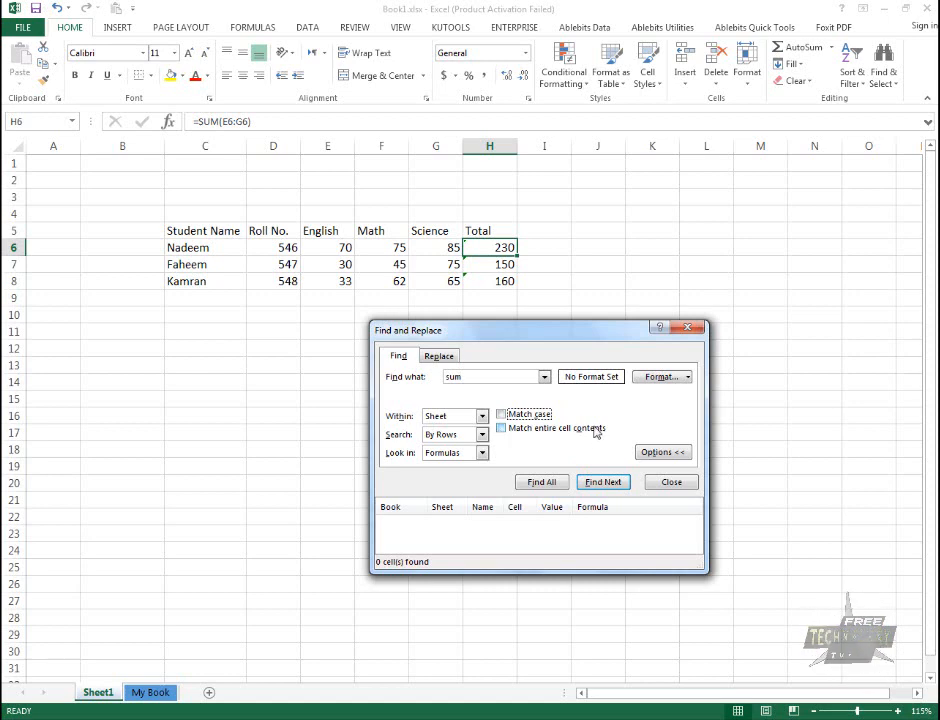
# Step: Open the search format settings, dismiss the color scheme prompt, and try number categories, ending on Number with 2 decimal places
pyautogui.click(687, 378)
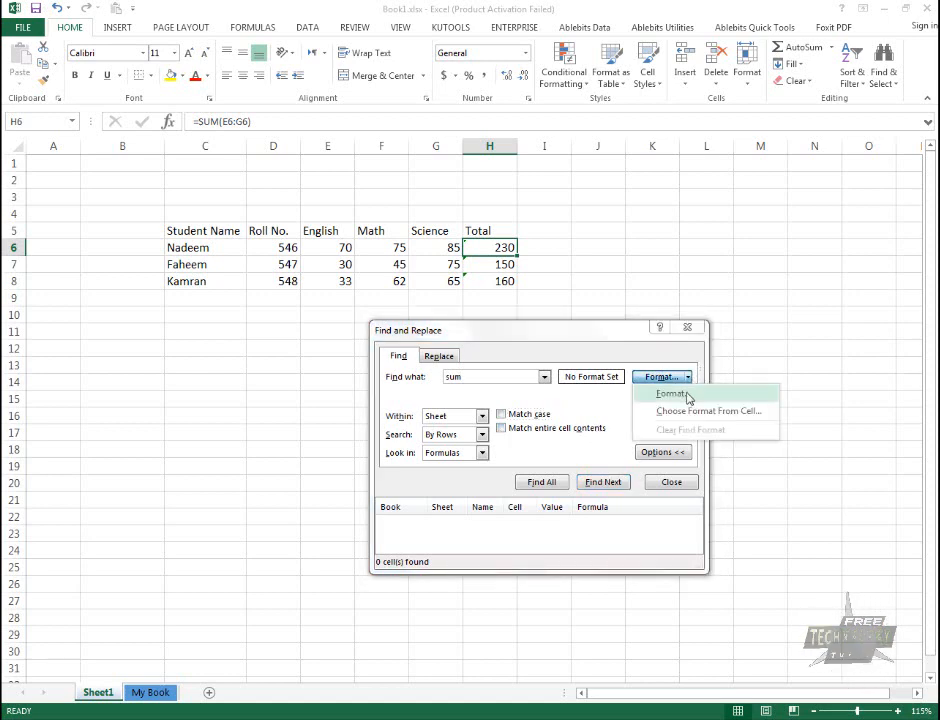
pyautogui.click(686, 394)
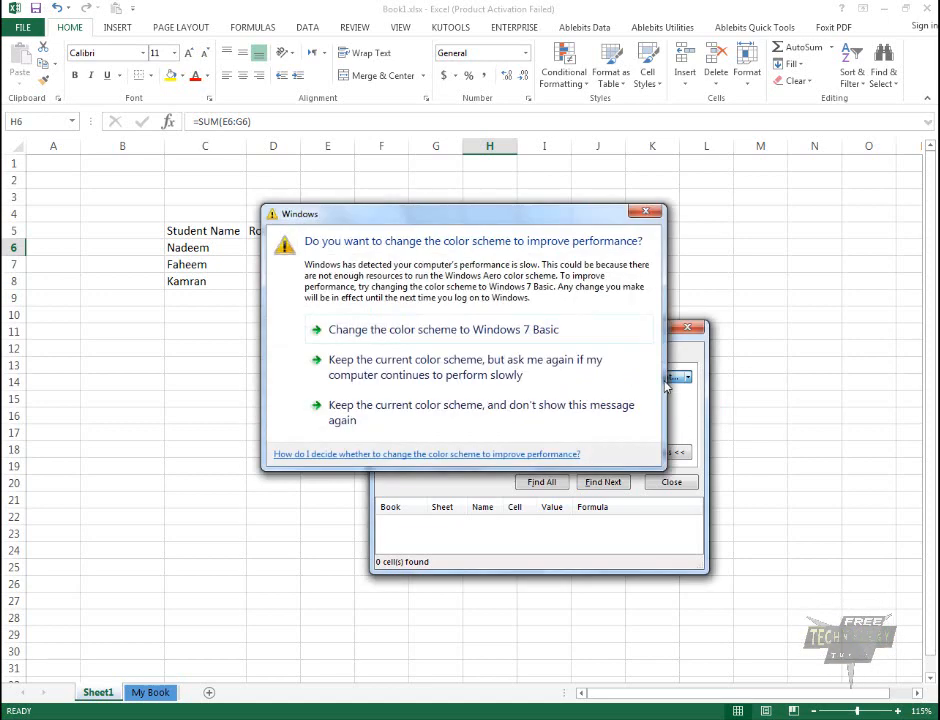
pyautogui.click(652, 212)
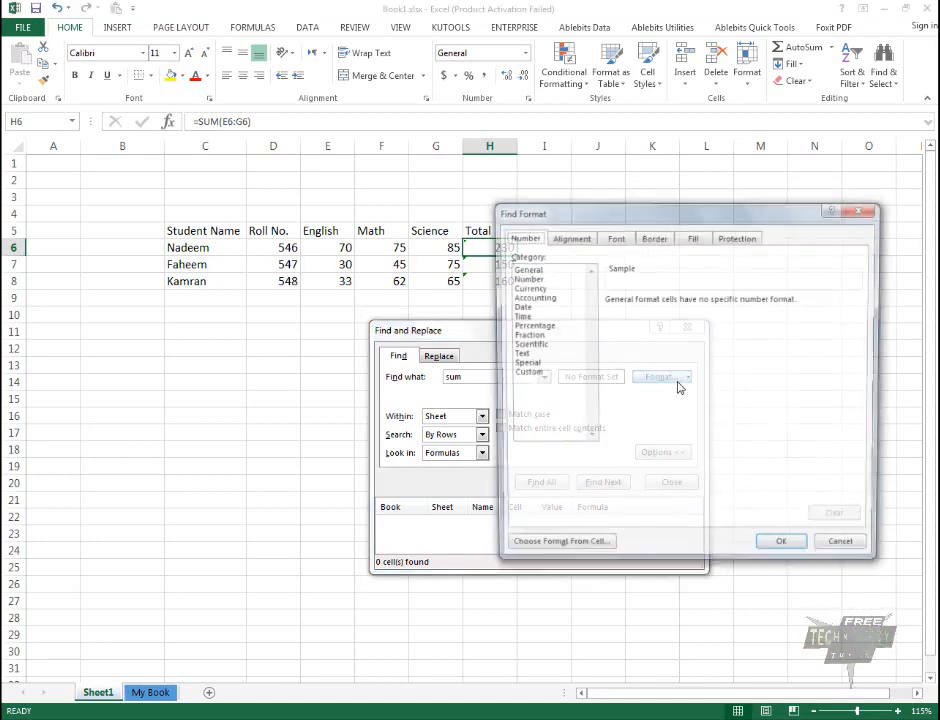
pyautogui.click(525, 278)
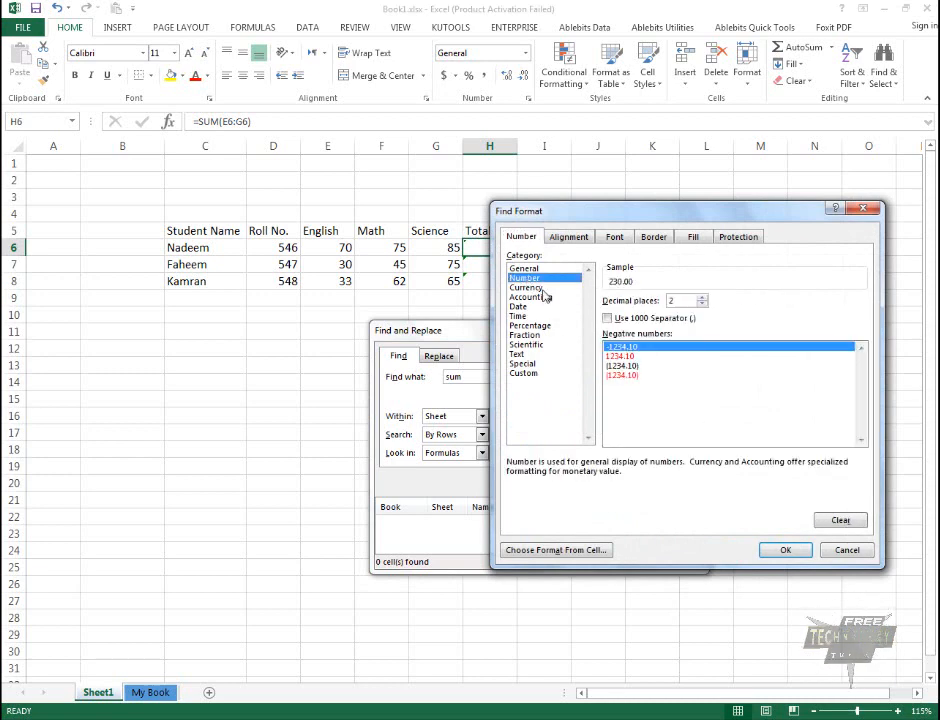
pyautogui.press('Down')
pyautogui.click(576, 336)
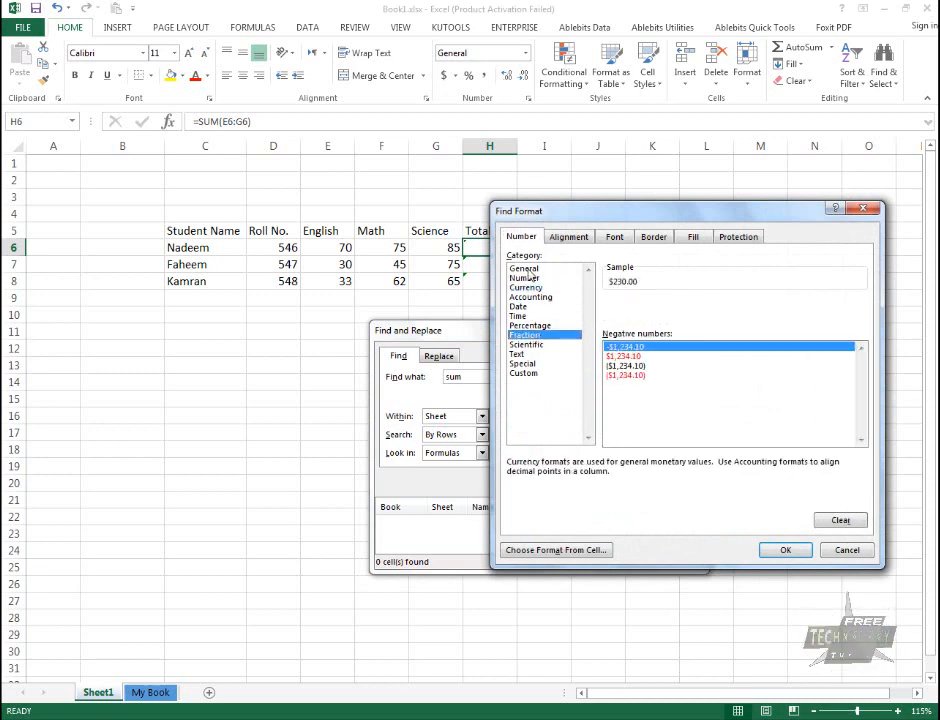
pyautogui.click(528, 269)
pyautogui.click(528, 278)
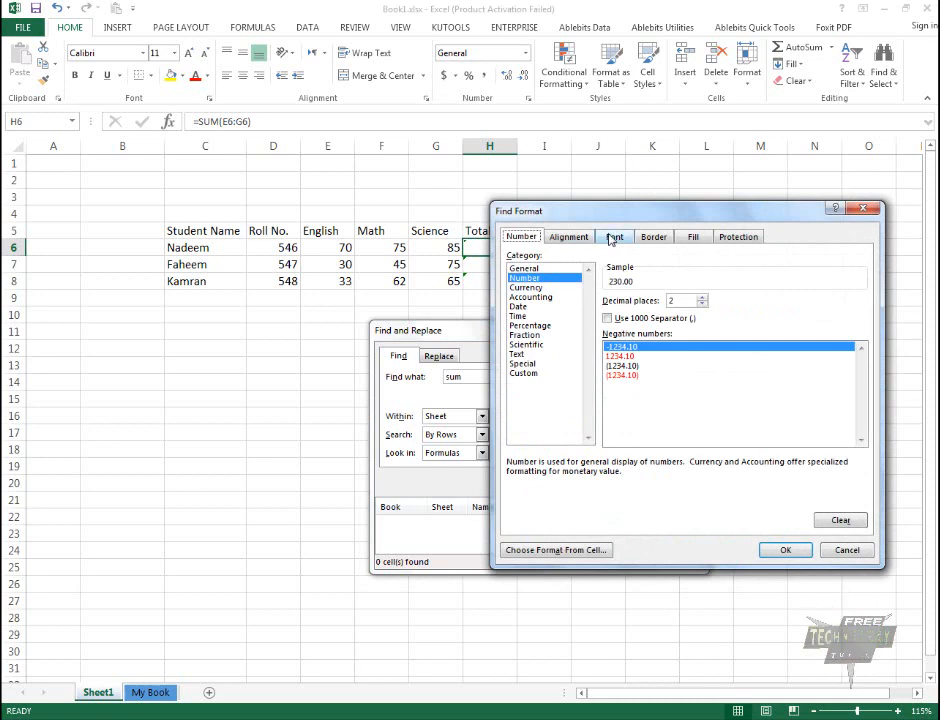
# Step: Try an orange background fill as the search format and clear the find format again
pyautogui.click(653, 240)
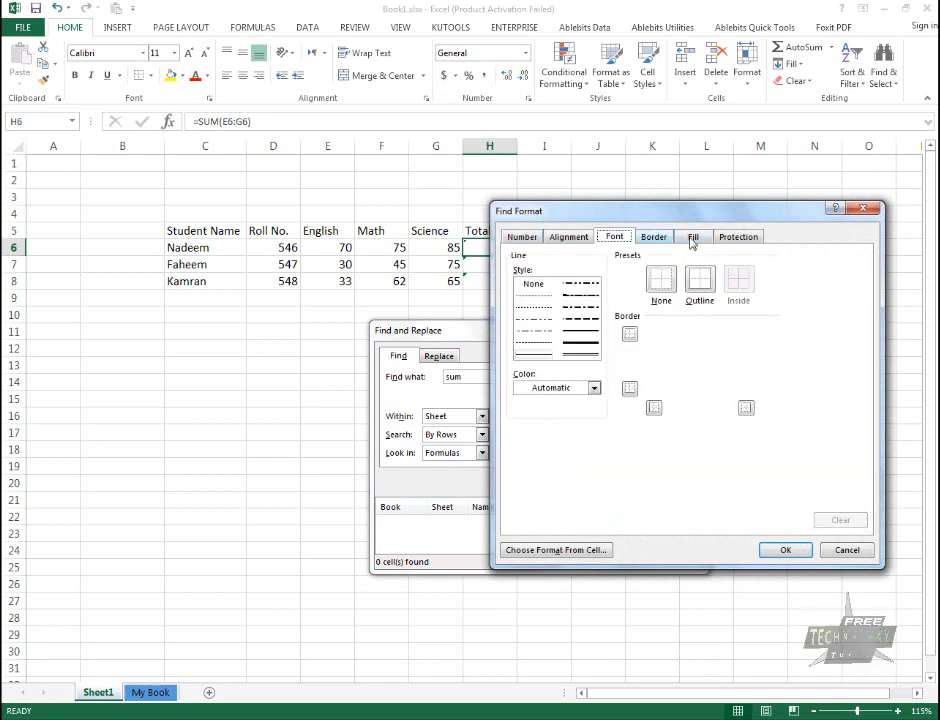
pyautogui.click(693, 240)
pyautogui.click(586, 289)
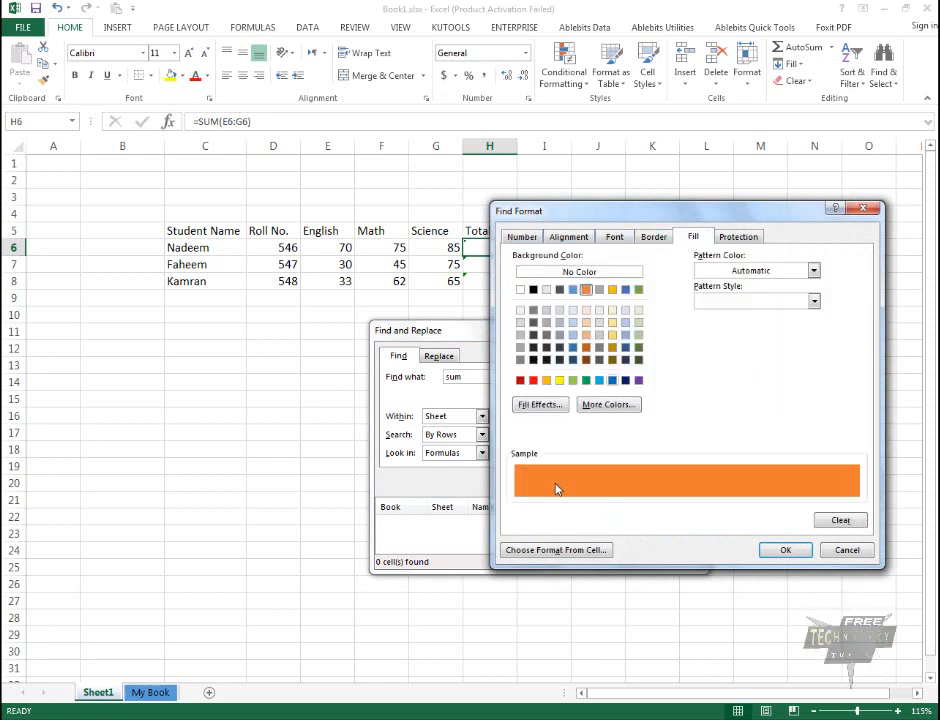
pyautogui.click(785, 550)
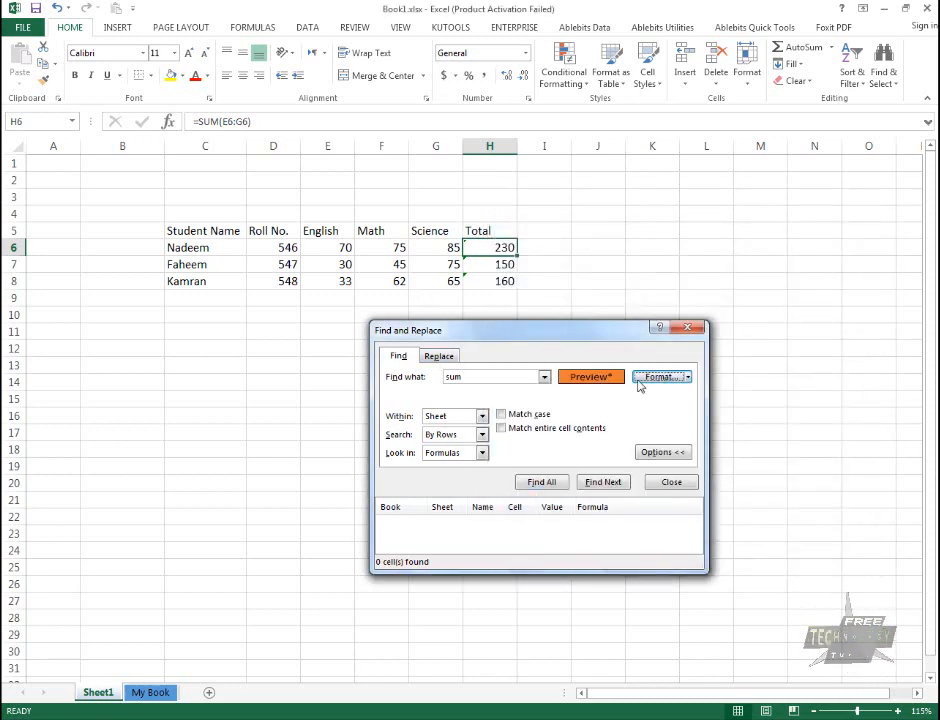
pyautogui.click(687, 378)
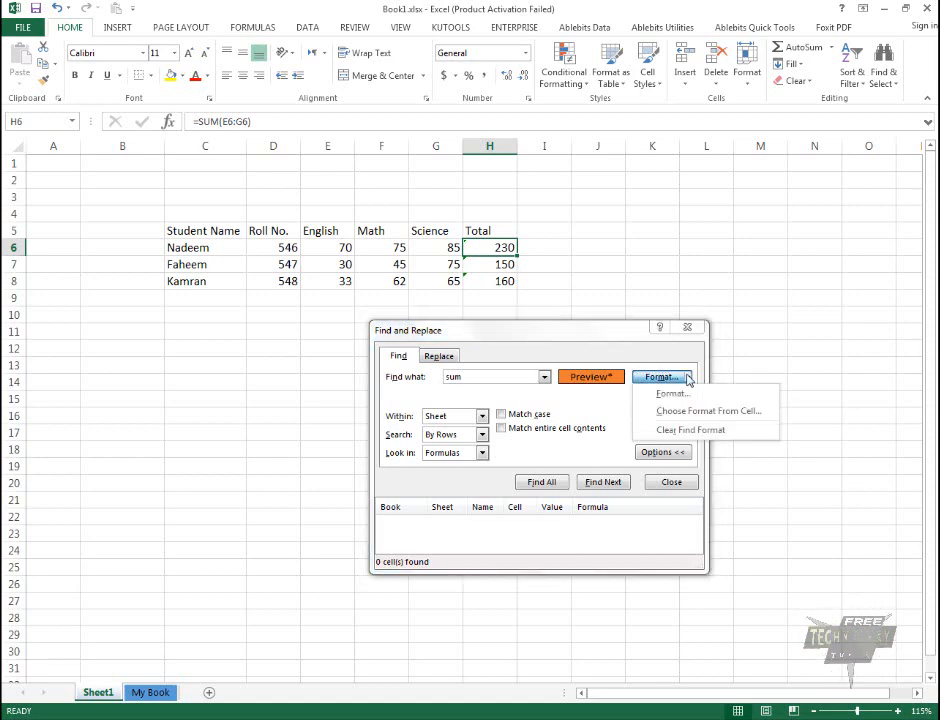
pyautogui.click(692, 431)
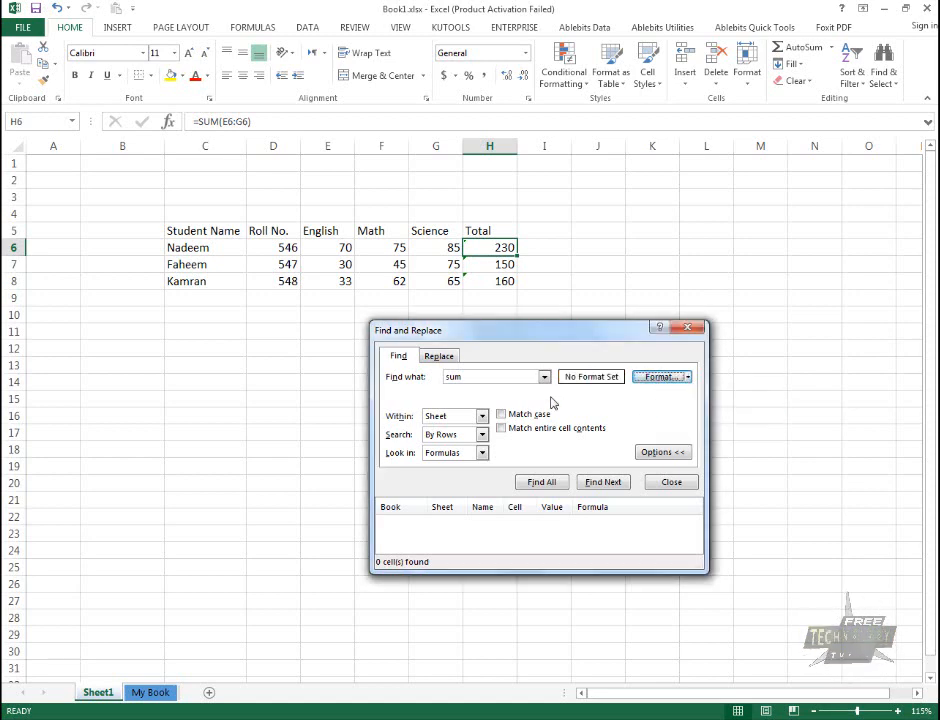
# Step: Set up a replacement of the first student's name with a different student name and try to replace it
pyautogui.click(440, 358)
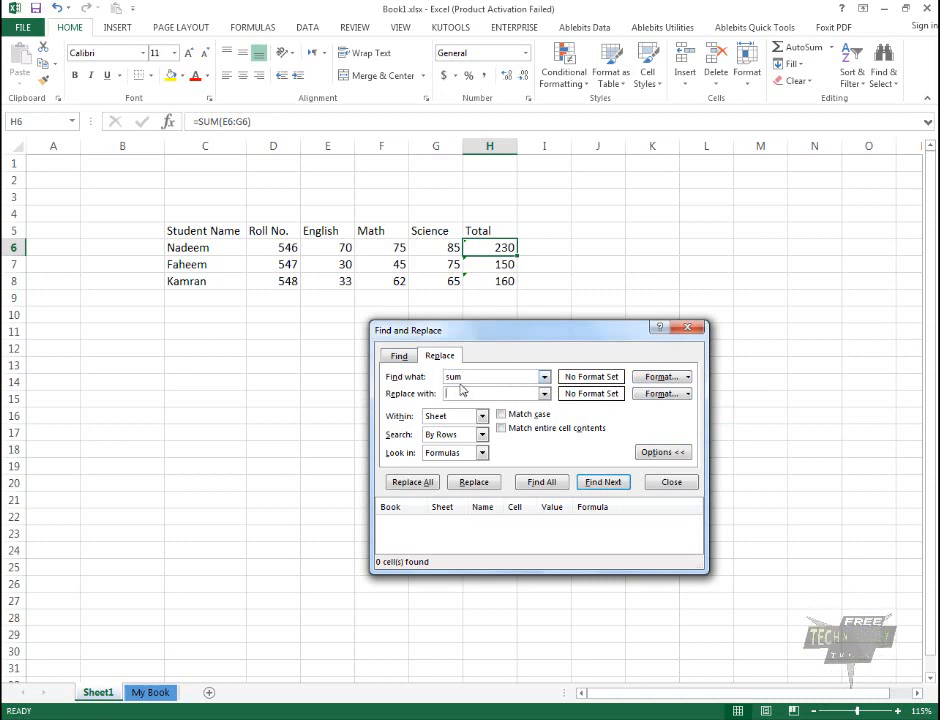
pyautogui.doubleClick(455, 377)
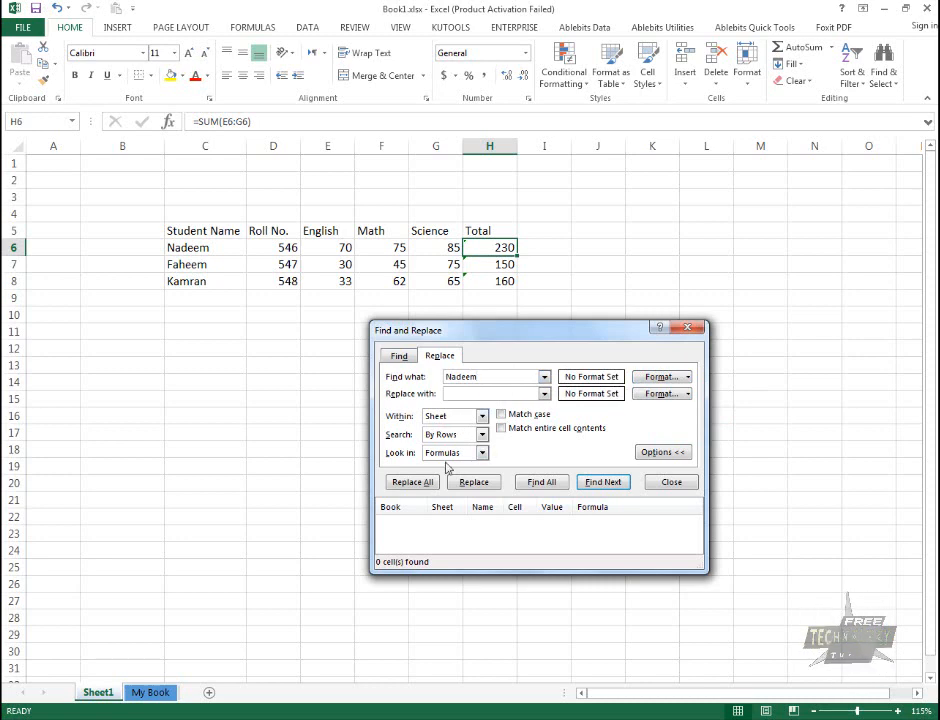
pyautogui.moveTo(478, 380); pyautogui.dragTo(421, 381)
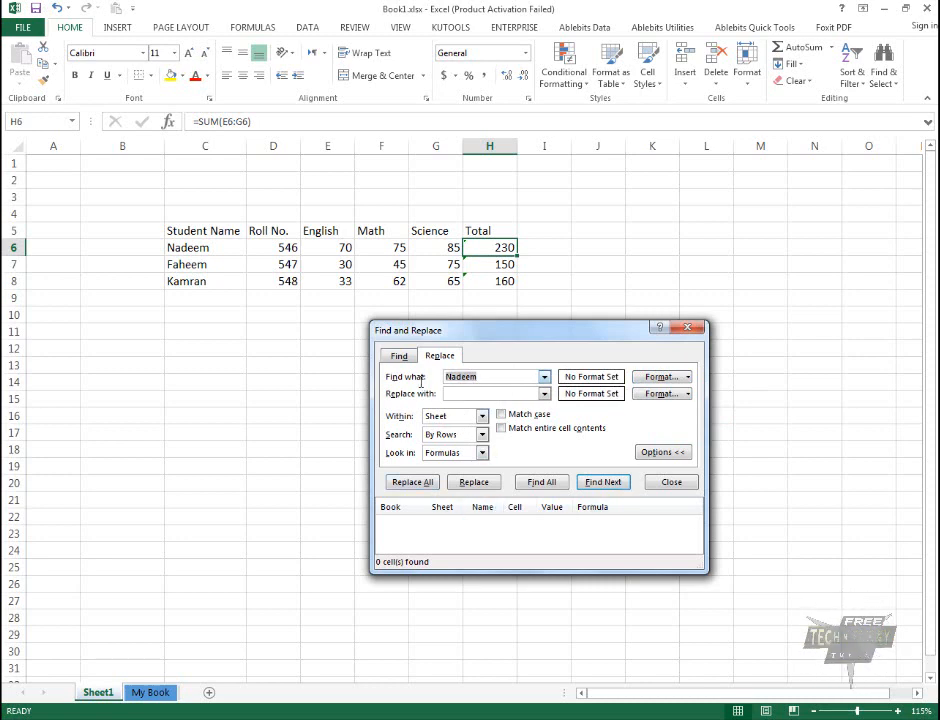
pyautogui.click(477, 394)
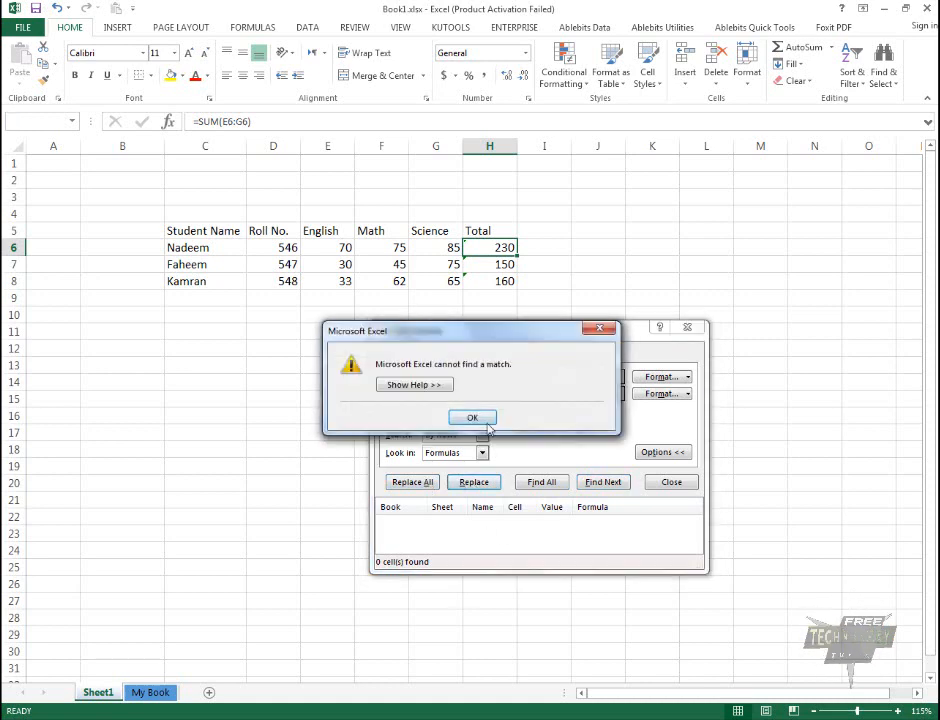
pyautogui.click(472, 417)
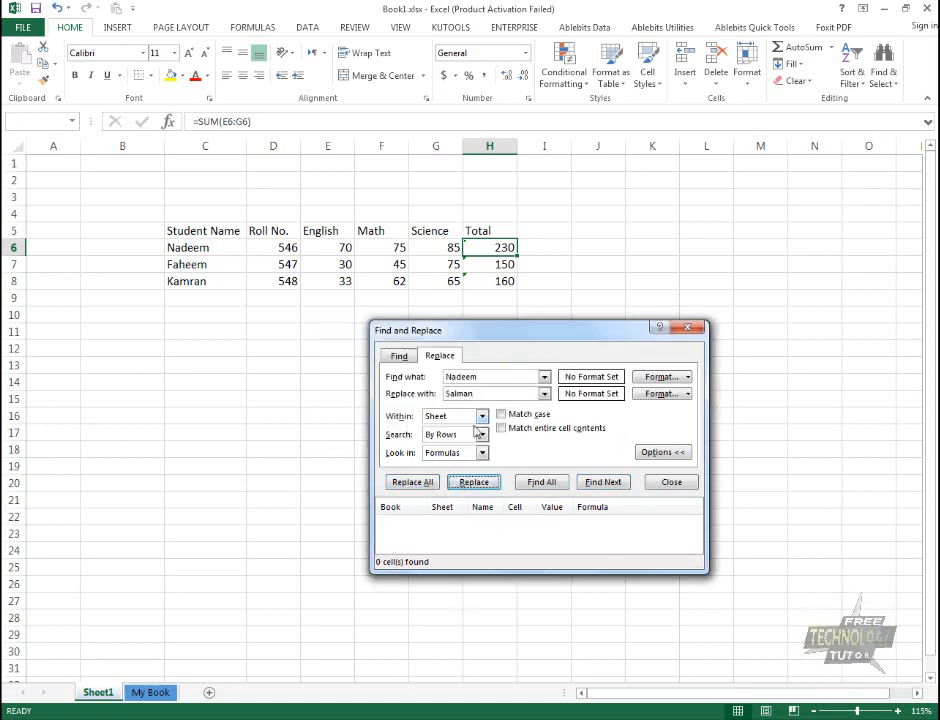
# Step: Find all cells containing the first student's name, replace the match in C6 with the new name, and close the dialog
pyautogui.click(540, 483)
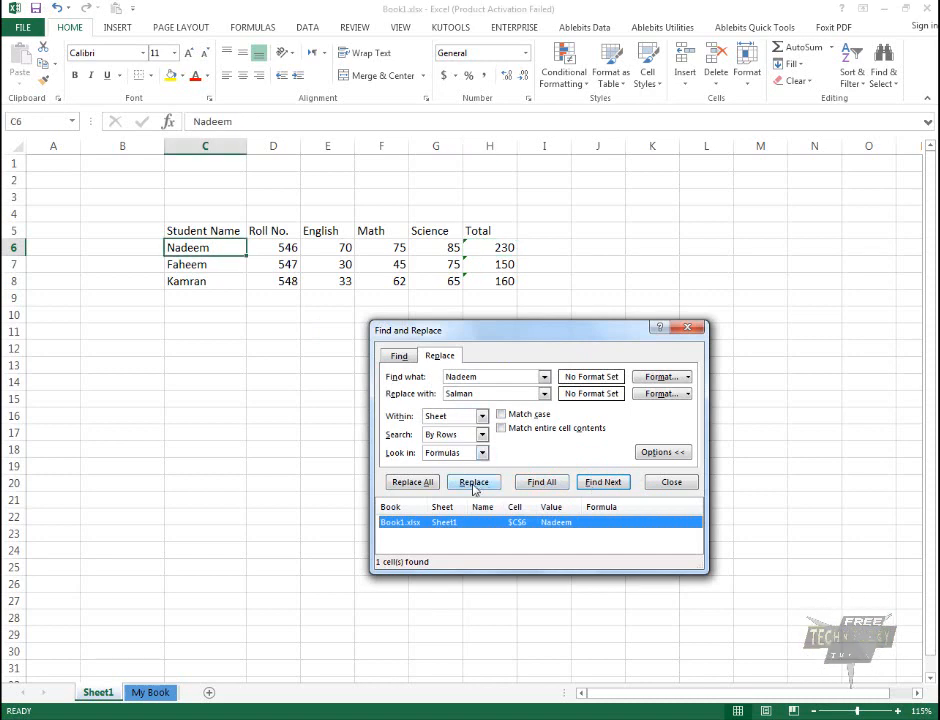
pyautogui.click(474, 483)
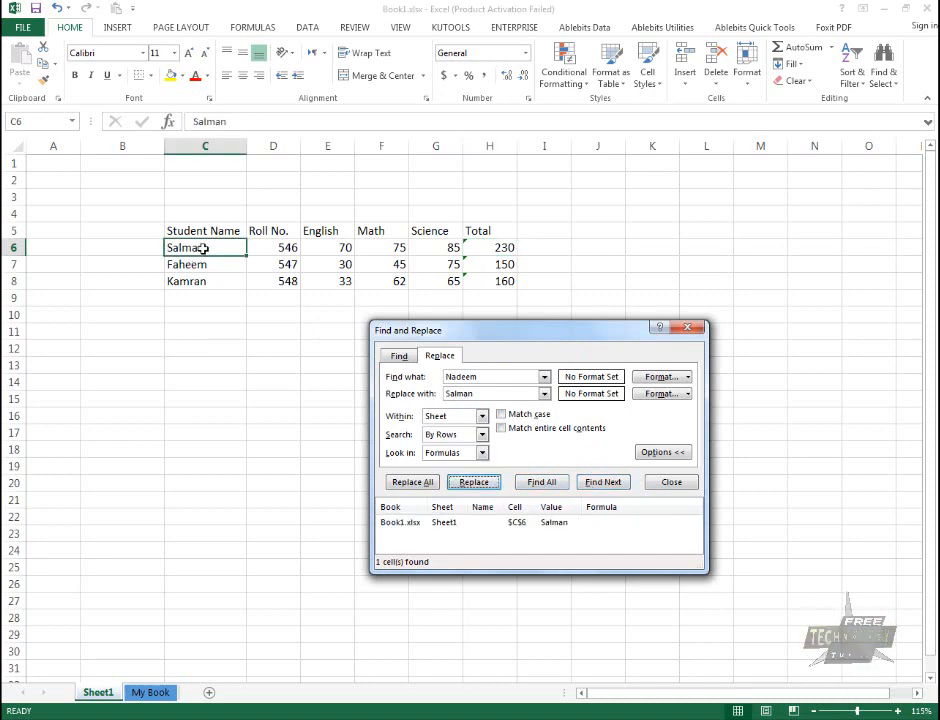
pyautogui.click(672, 483)
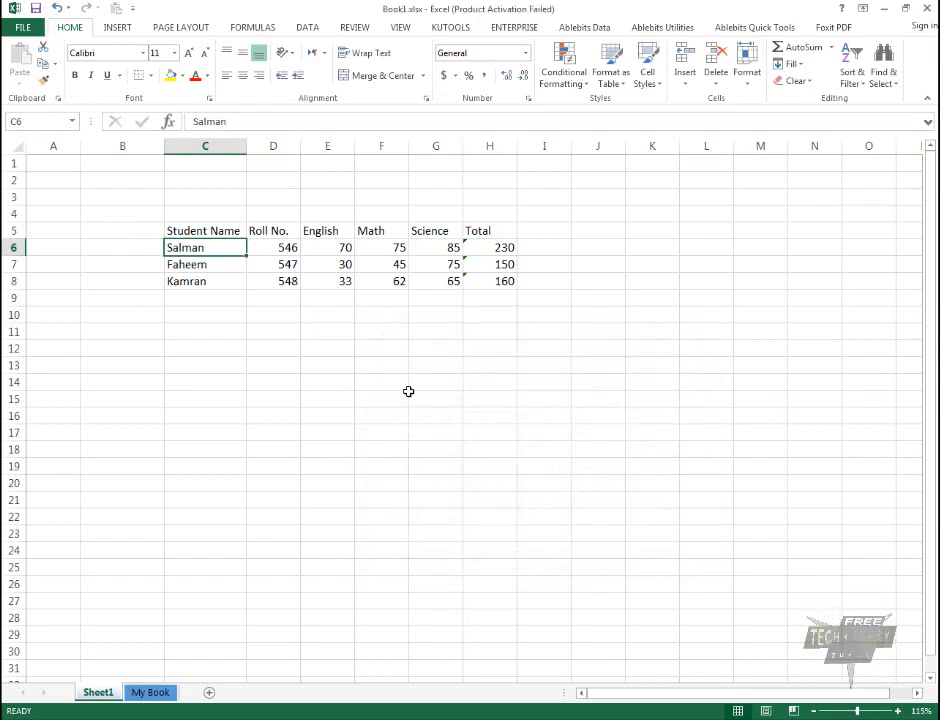